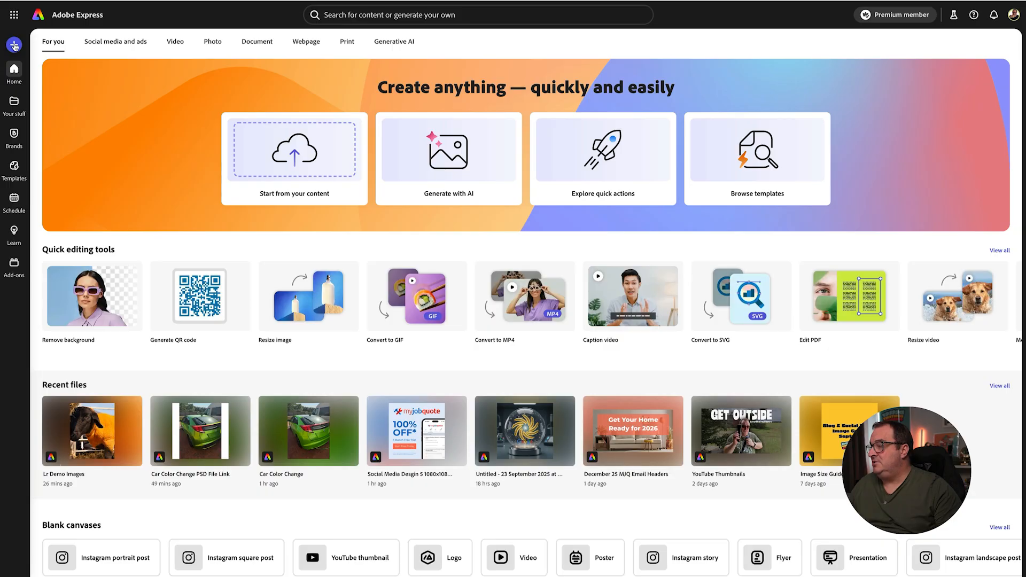
- Import Car Color Change.psd from another app and choose to convert the PSD to an Adobe Express file
{"action": "left_click", "coordinate": [14, 45]}
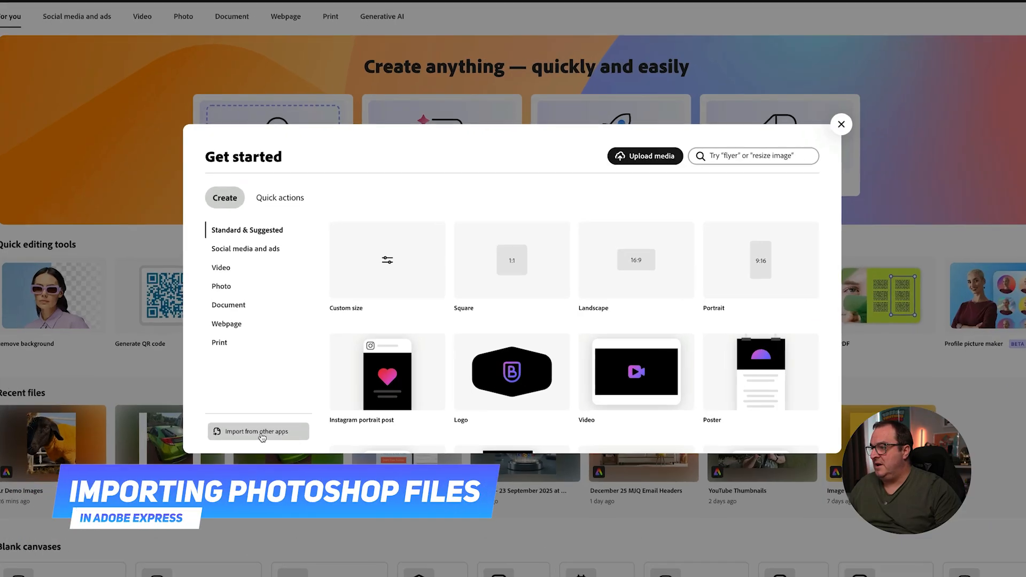
{"action": "left_click", "coordinate": [262, 436]}
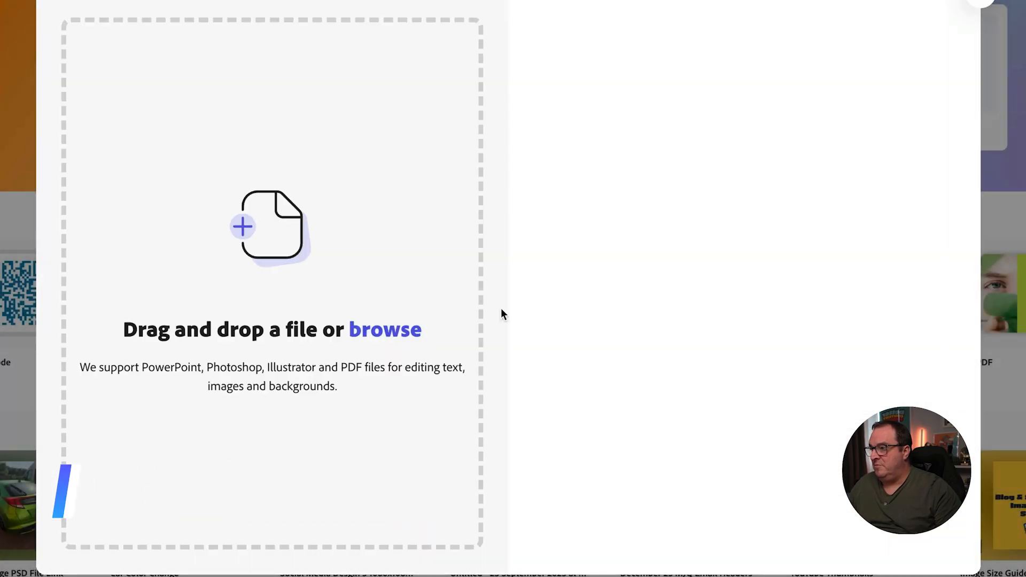
{"action": "scroll", "coordinate": [701, 368], "scroll_direction": "down", "scroll_amount": 3}
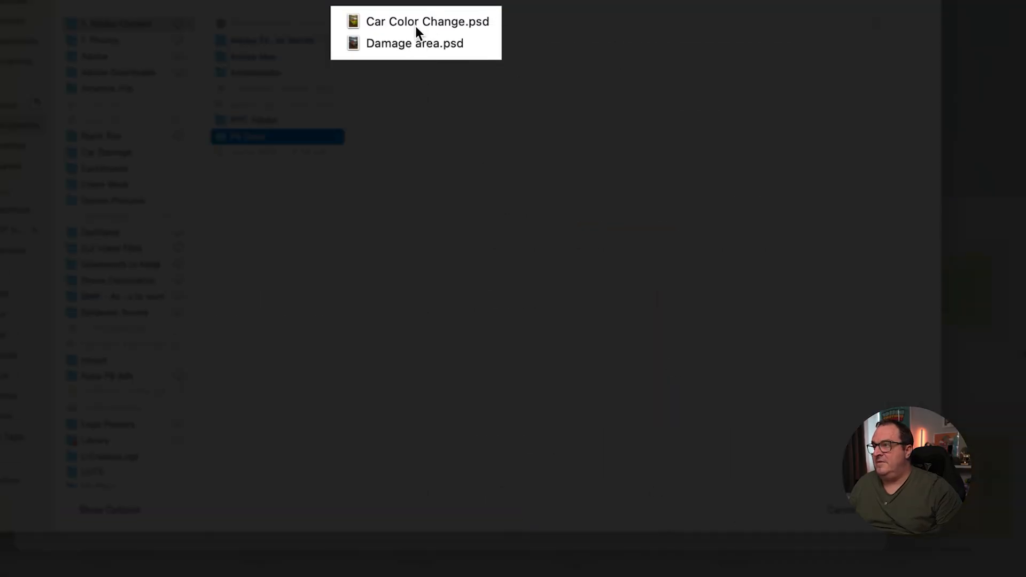
{"action": "left_click", "coordinate": [435, 42]}
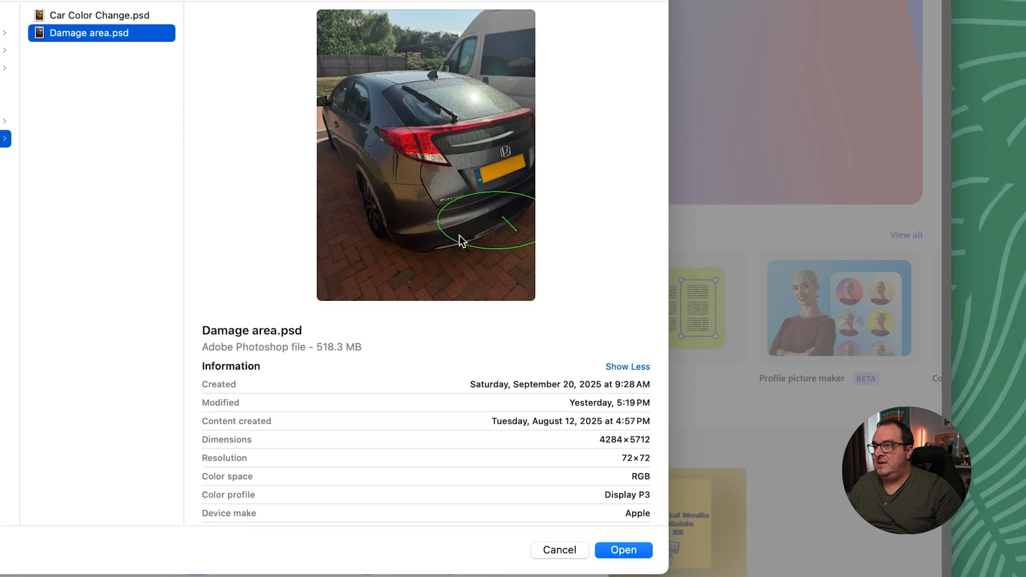
{"action": "left_click", "coordinate": [122, 19]}
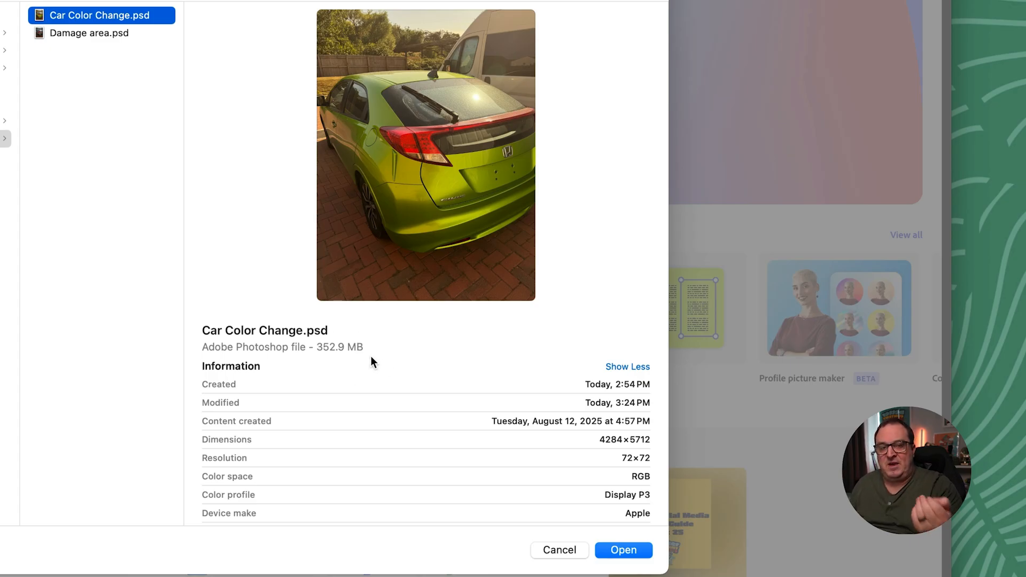
{"action": "left_click", "coordinate": [622, 551]}
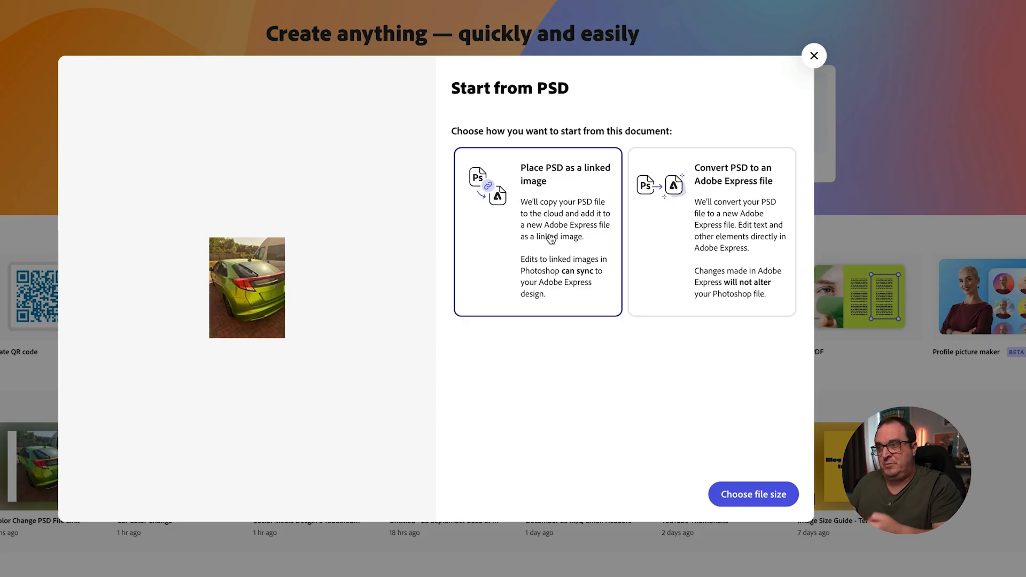
{"action": "left_click", "coordinate": [751, 240]}
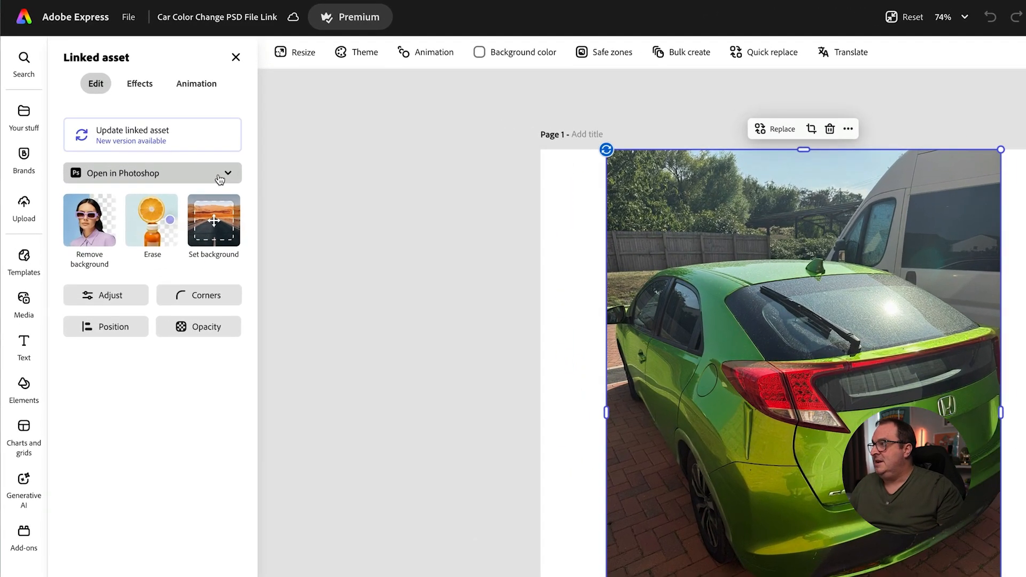
- Update the linked car image on the page to its new version from Photoshop
{"action": "left_click", "coordinate": [165, 139]}
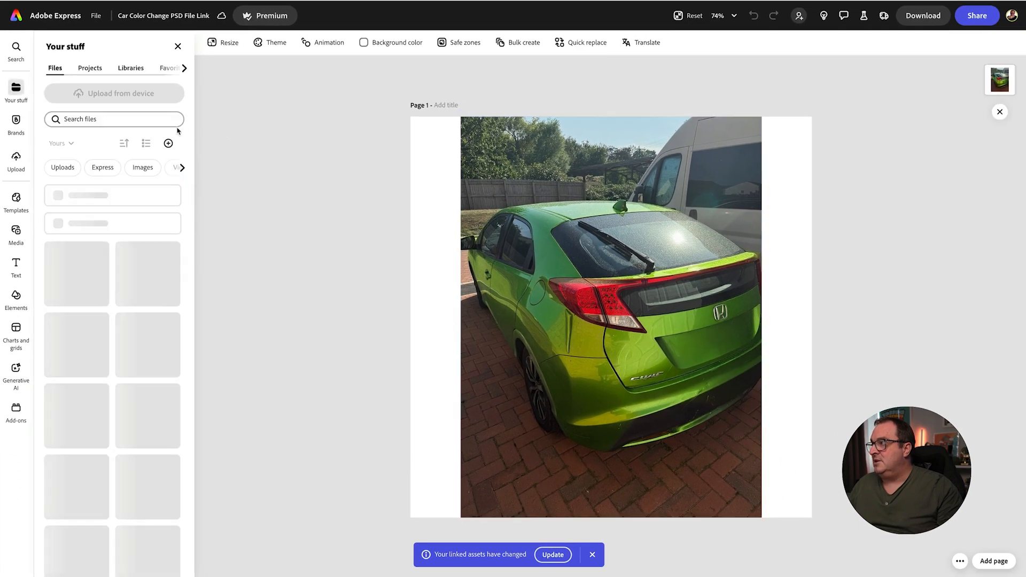
{"action": "left_click", "coordinate": [499, 257]}
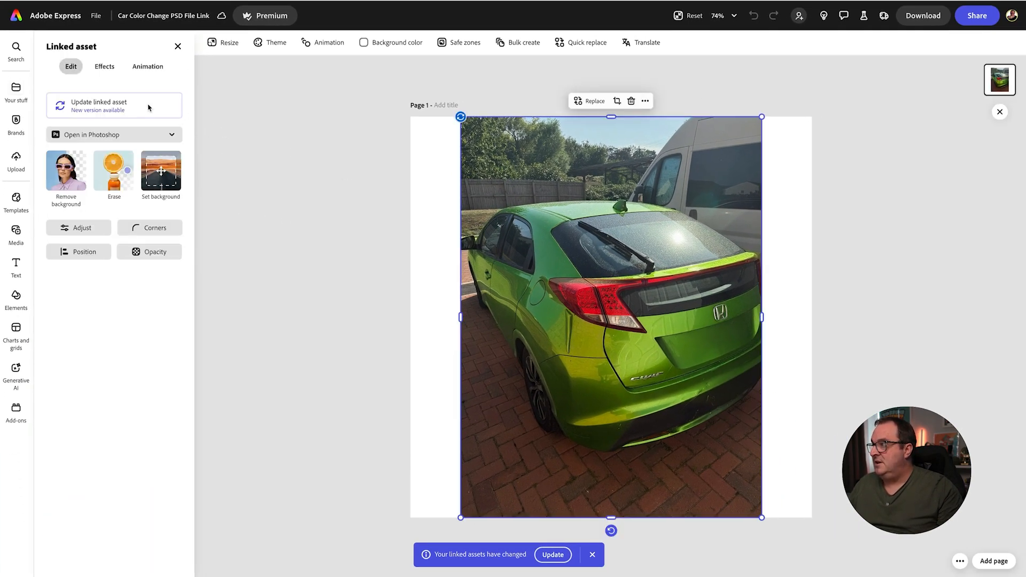
{"action": "left_click", "coordinate": [565, 557]}
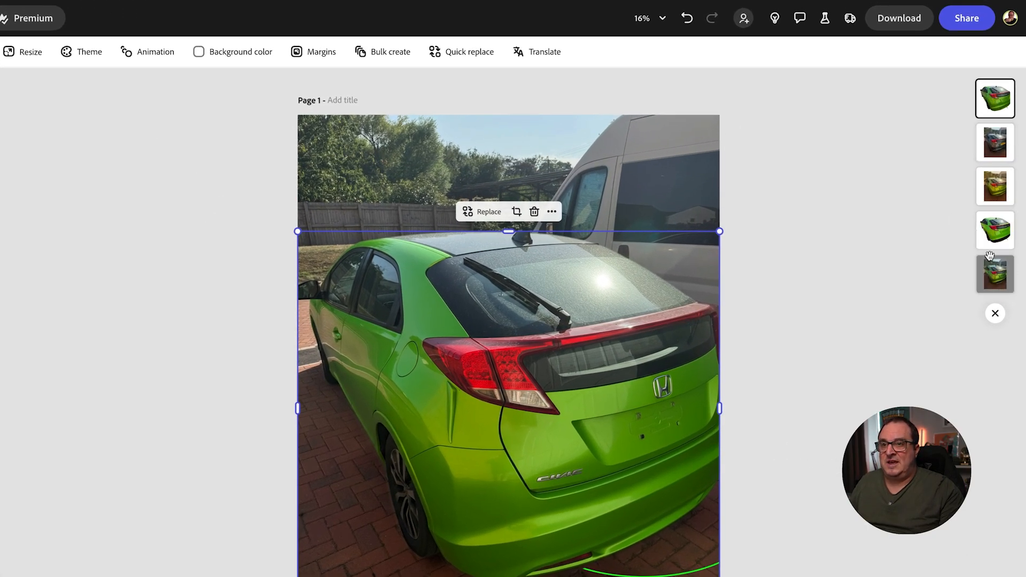
- Rearrange the converted file's layer stack, alternately bringing the original grey car layer and the green car cut-out to the front
{"action": "left_click_drag", "start_coordinate": [998, 140], "coordinate": [996, 99]}
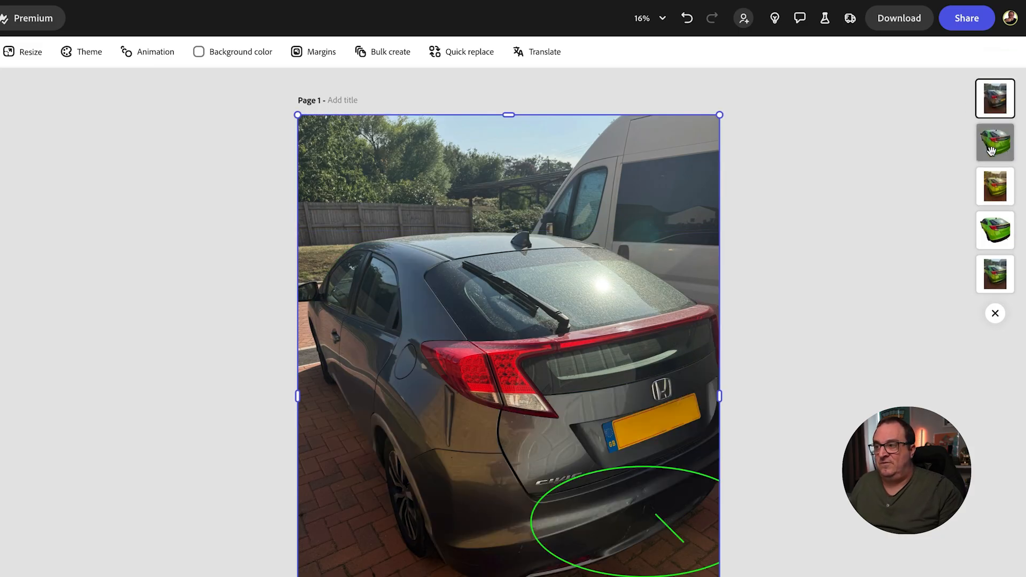
{"action": "left_click", "coordinate": [993, 148]}
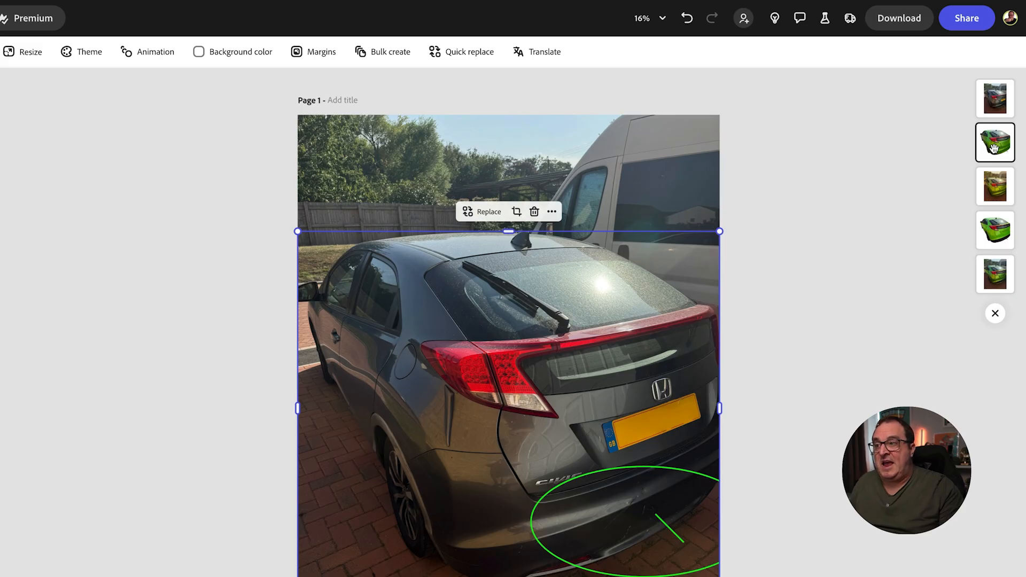
{"action": "left_click_drag", "start_coordinate": [993, 148], "coordinate": [1003, 88]}
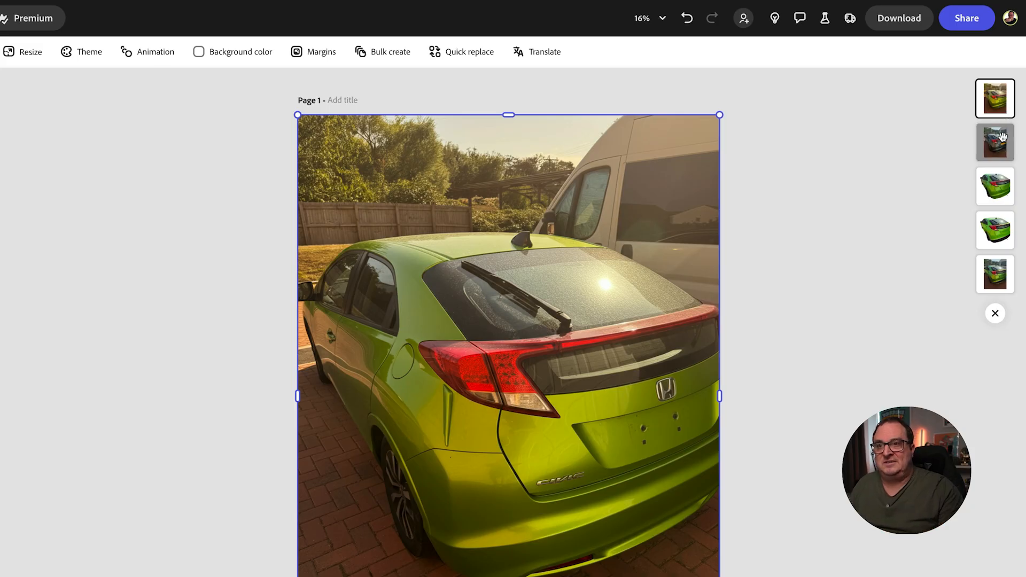
{"action": "left_click_drag", "start_coordinate": [985, 136], "coordinate": [998, 91]}
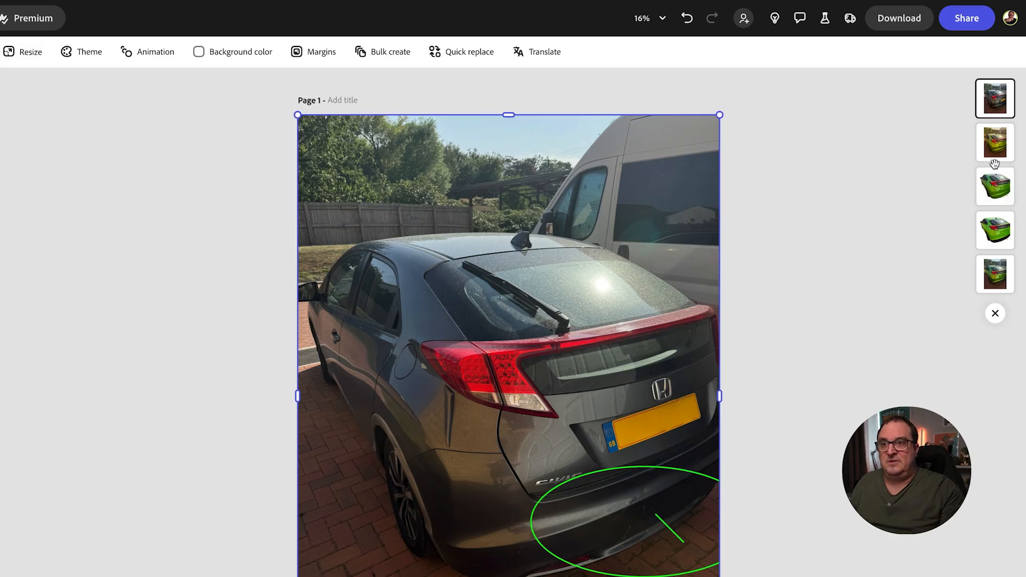
{"action": "left_click_drag", "start_coordinate": [993, 178], "coordinate": [992, 83]}
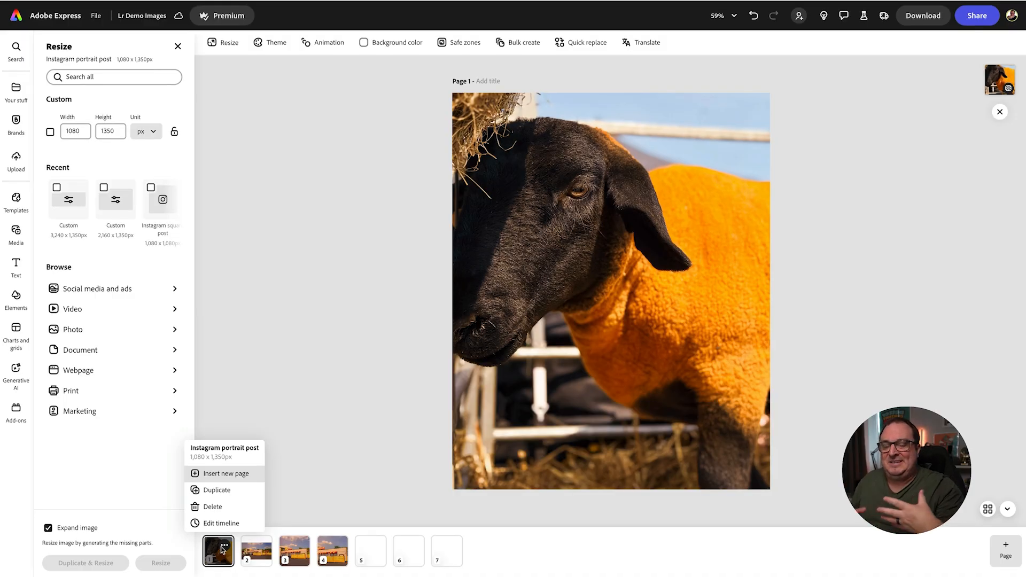
- Look through the recent Lightroom photos and open the full Lightroom photo browser to examine its albums and recent photos
{"action": "left_click", "coordinate": [342, 345]}
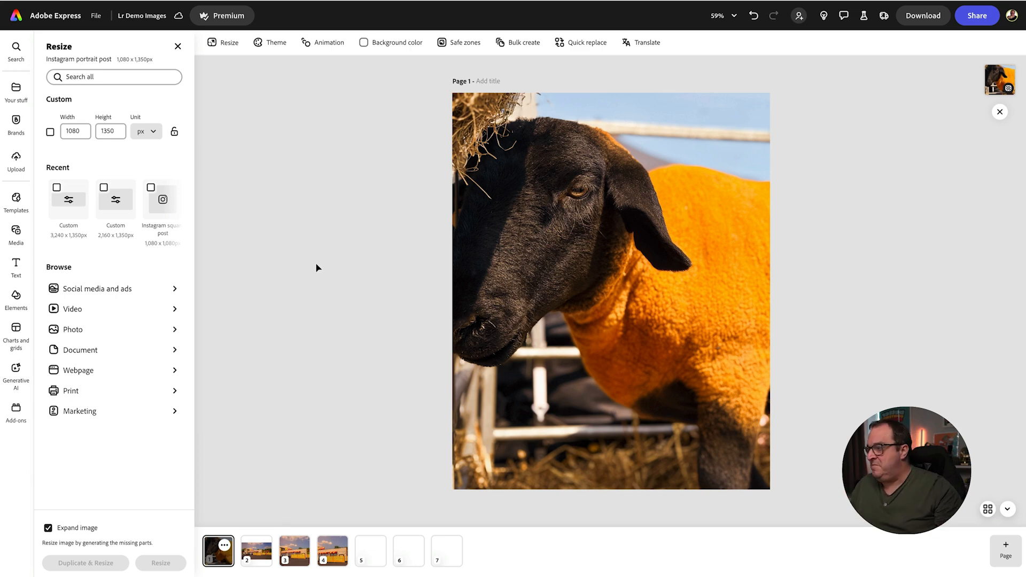
{"action": "left_click", "coordinate": [10, 92]}
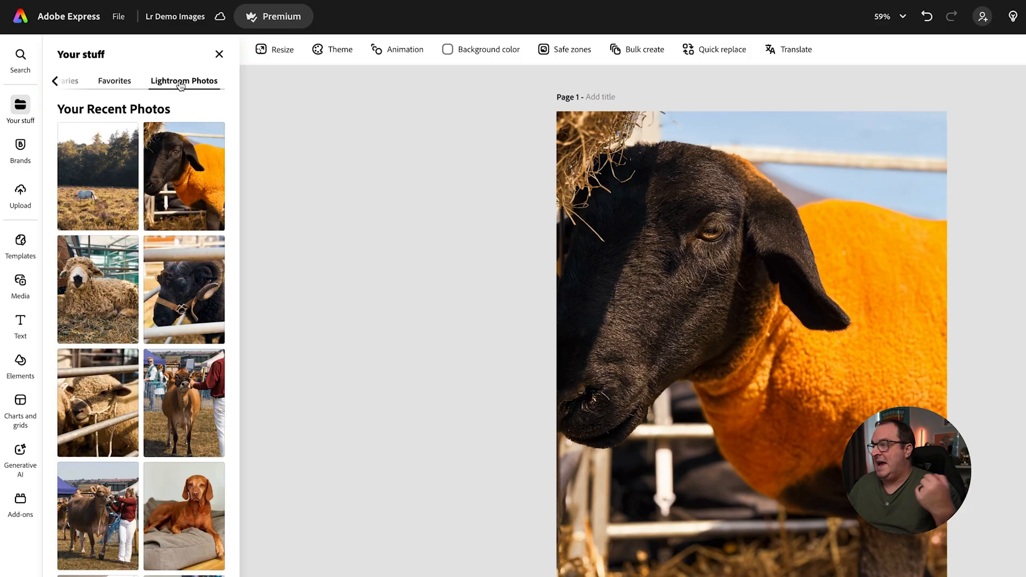
{"action": "scroll", "coordinate": [143, 440], "scroll_direction": "down", "scroll_amount": 10}
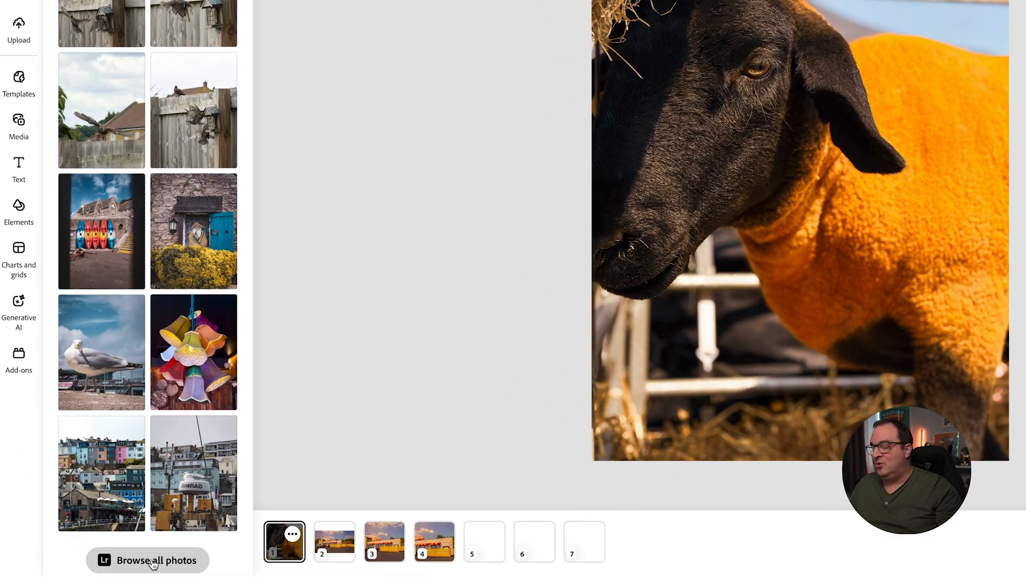
{"action": "left_click", "coordinate": [153, 561]}
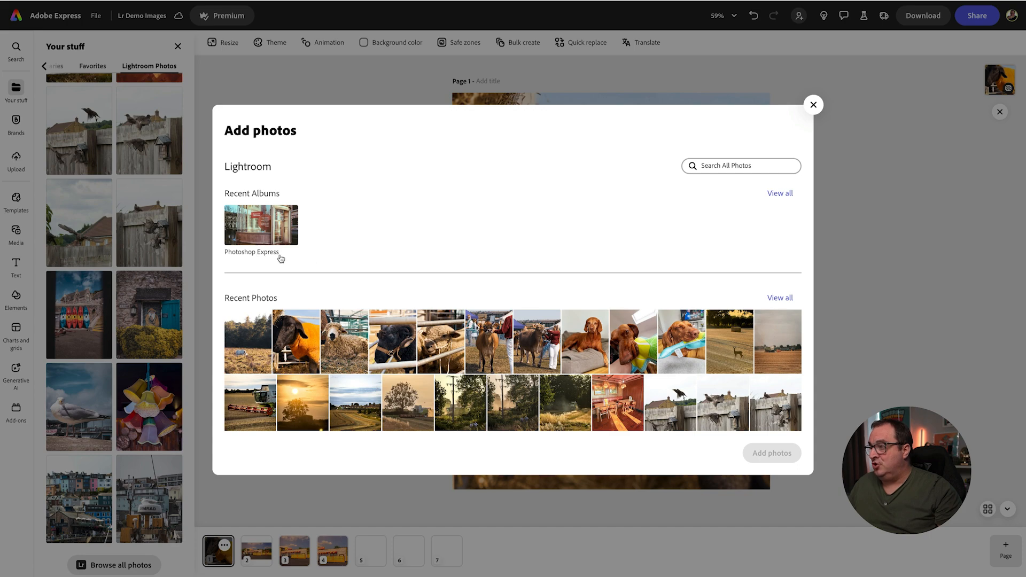
{"action": "scroll", "coordinate": [416, 259], "scroll_direction": "down", "scroll_amount": 10}
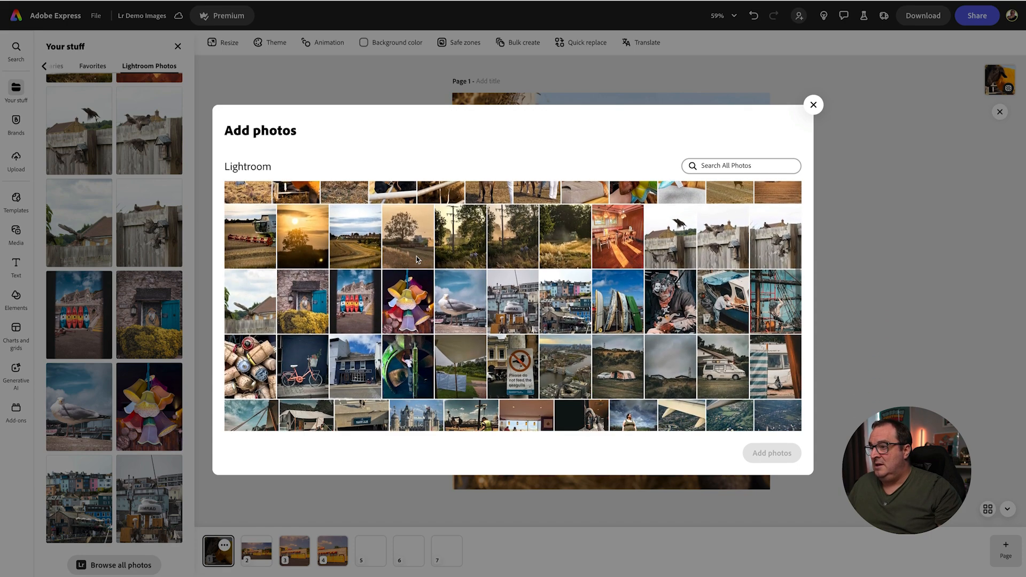
{"action": "scroll", "coordinate": [417, 260], "scroll_direction": "down", "scroll_amount": 3}
{"action": "scroll", "coordinate": [417, 259], "scroll_direction": "up", "scroll_amount": 15}
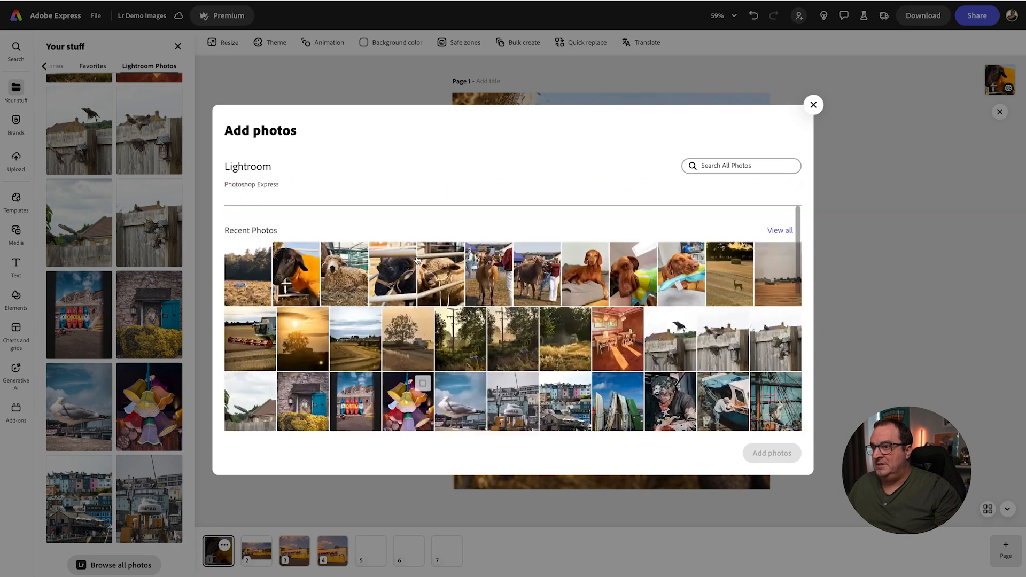
- Examine the complete Lightroom library by month back to September 2024 and leave the browser without adding photos
{"action": "left_click", "coordinate": [777, 300]}
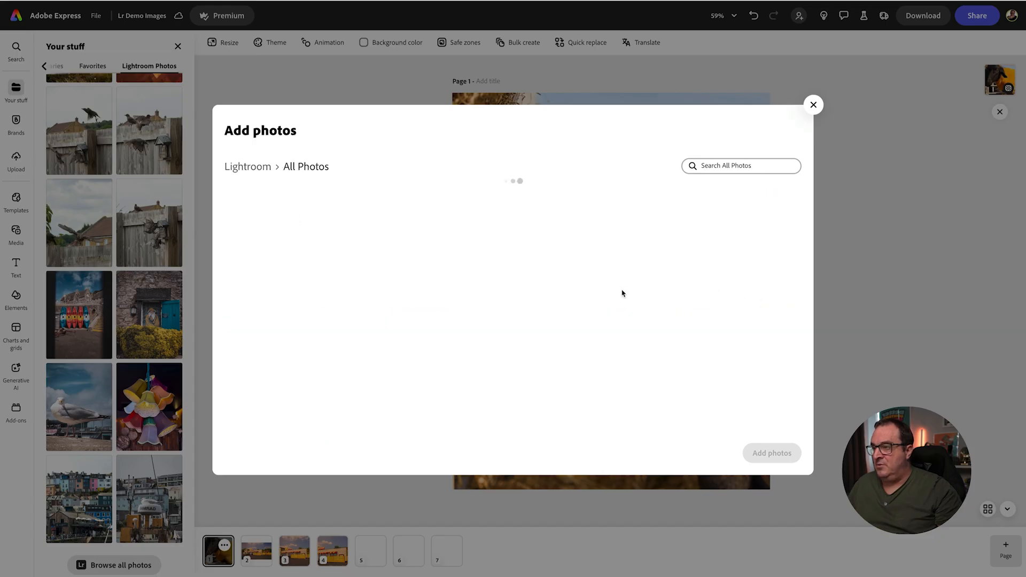
{"action": "scroll", "coordinate": [622, 293], "scroll_direction": "down", "scroll_amount": 10}
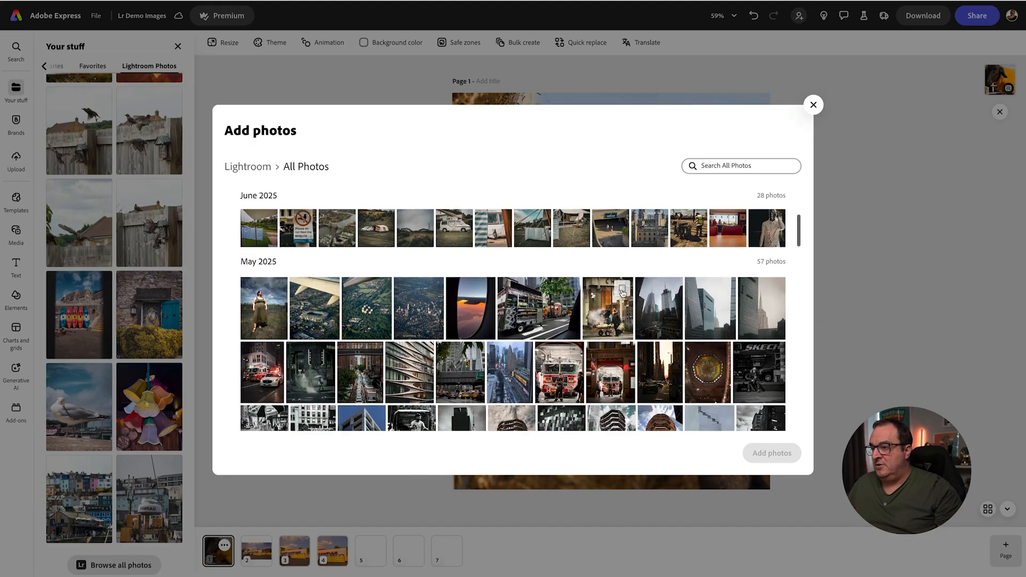
{"action": "scroll", "coordinate": [622, 293], "scroll_direction": "down", "scroll_amount": 15}
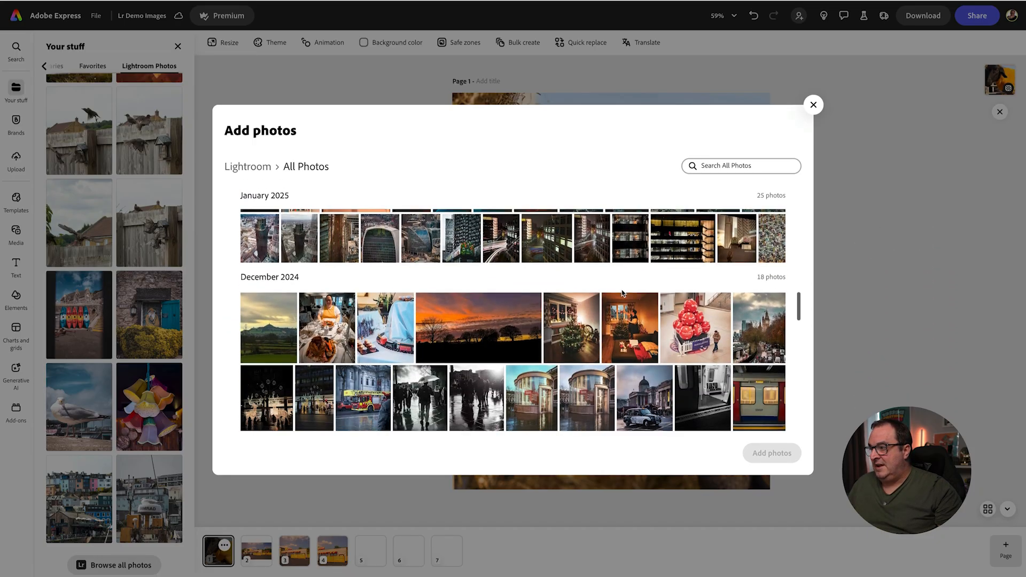
{"action": "scroll", "coordinate": [622, 293], "scroll_direction": "down", "scroll_amount": 5}
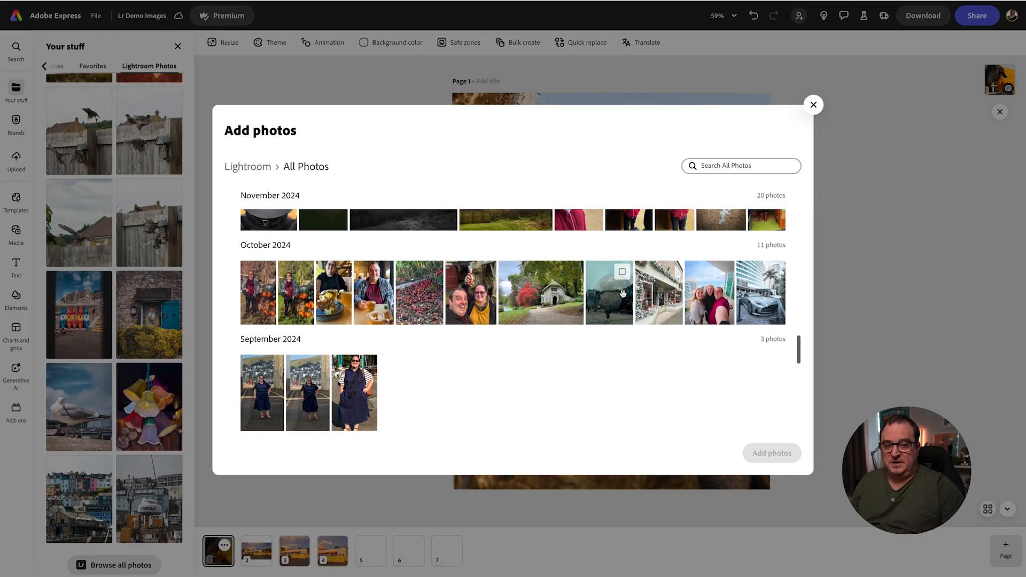
{"action": "key", "text": "Escape"}
- Open the full set of Photoshop Filters for the sheep photo on page 1
{"action": "left_click", "coordinate": [552, 226]}
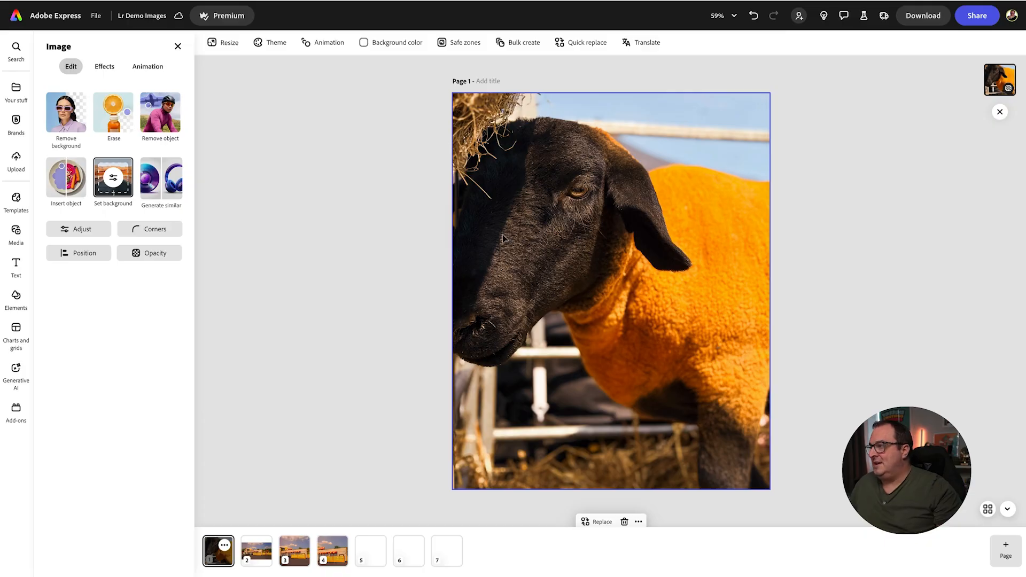
{"action": "left_click", "coordinate": [105, 66]}
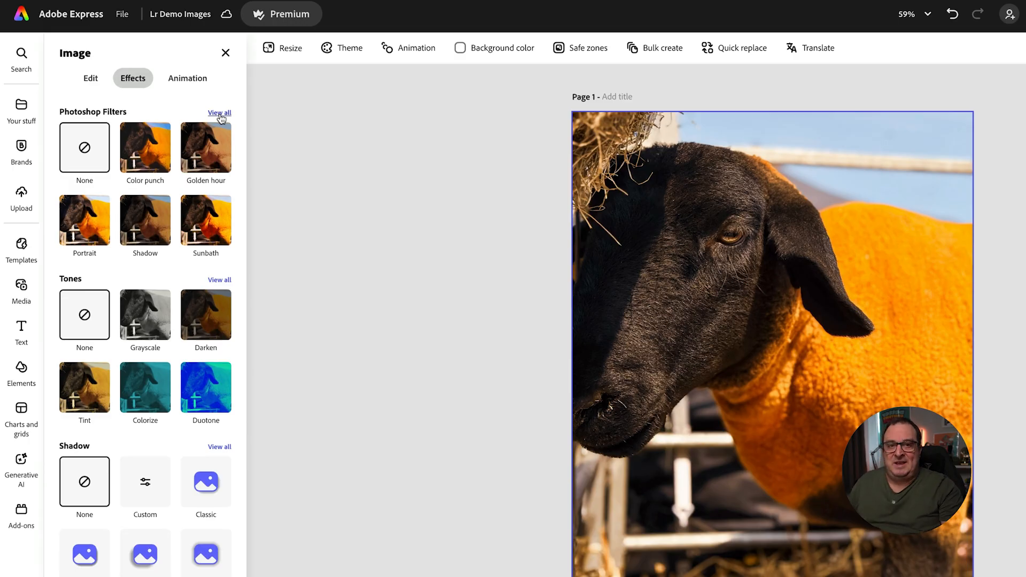
{"action": "left_click", "coordinate": [220, 113]}
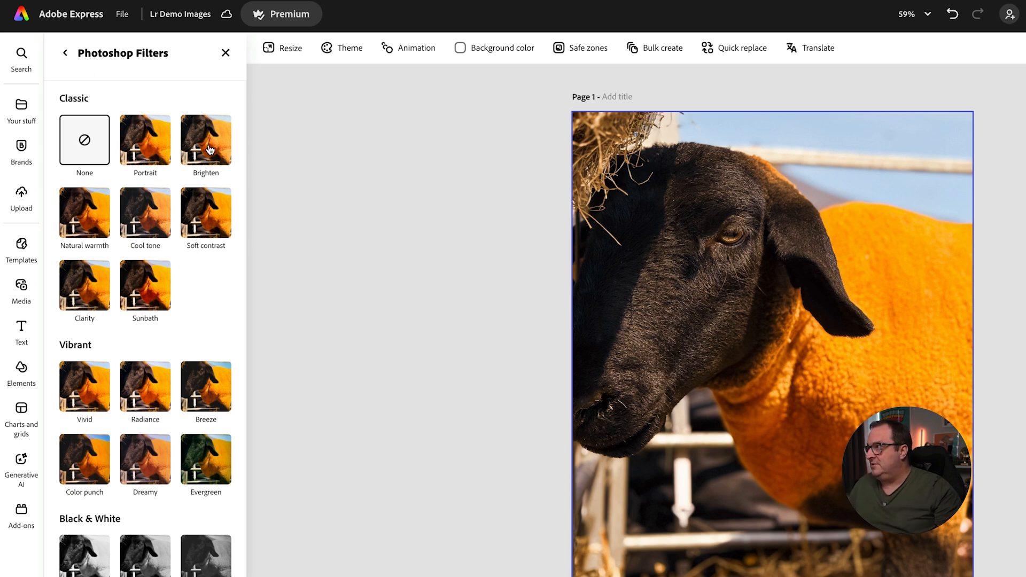
- Try the Brighten, Soft contrast, Cool tone, Evergreen and Dreamy filters on the sheep photo
{"action": "left_click", "coordinate": [210, 149]}
{"action": "left_click", "coordinate": [205, 220]}
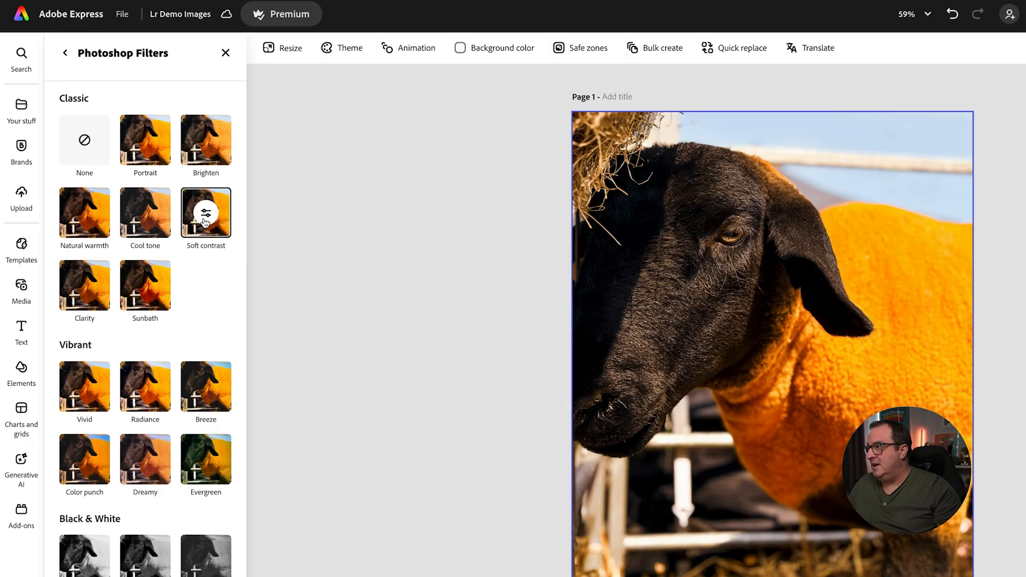
{"action": "left_click", "coordinate": [155, 218]}
{"action": "left_click", "coordinate": [204, 462]}
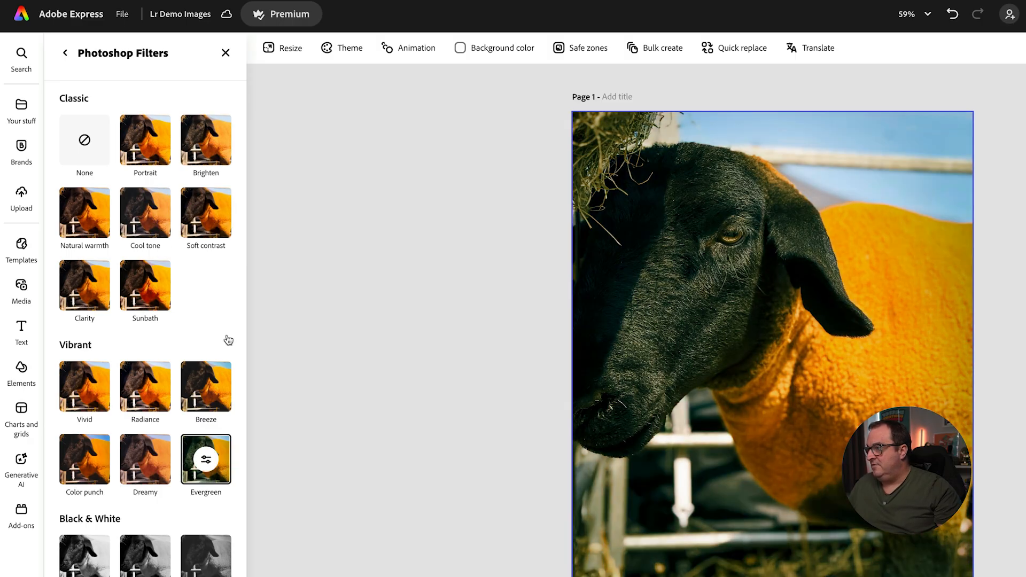
{"action": "left_click", "coordinate": [137, 472]}
- Compare the Cinematic and Disposable camera filters on the sheep photo and settle on the Cool retro filter
{"action": "scroll", "coordinate": [136, 473], "scroll_direction": "down", "scroll_amount": 5}
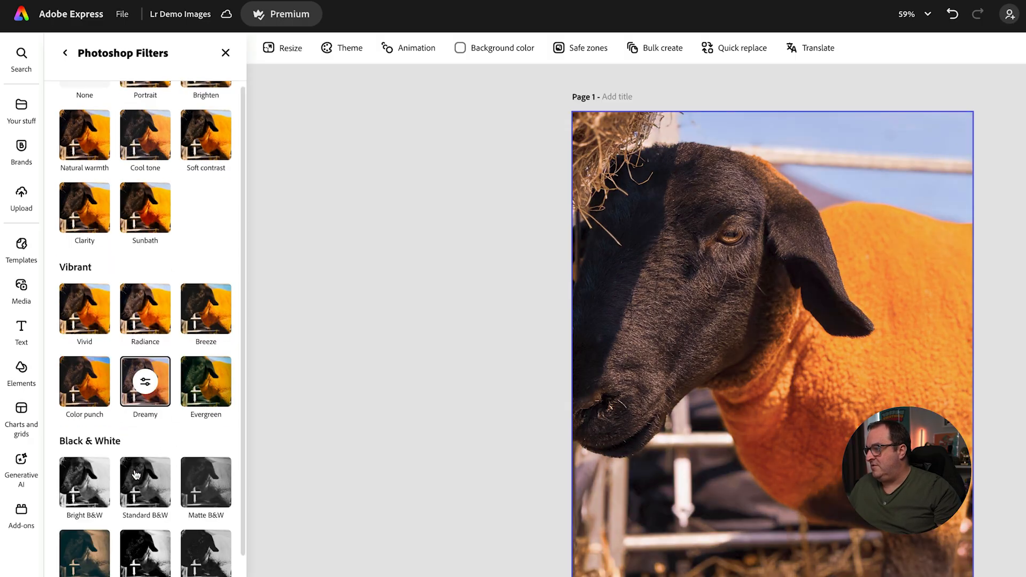
{"action": "scroll", "coordinate": [135, 473], "scroll_direction": "down", "scroll_amount": 1}
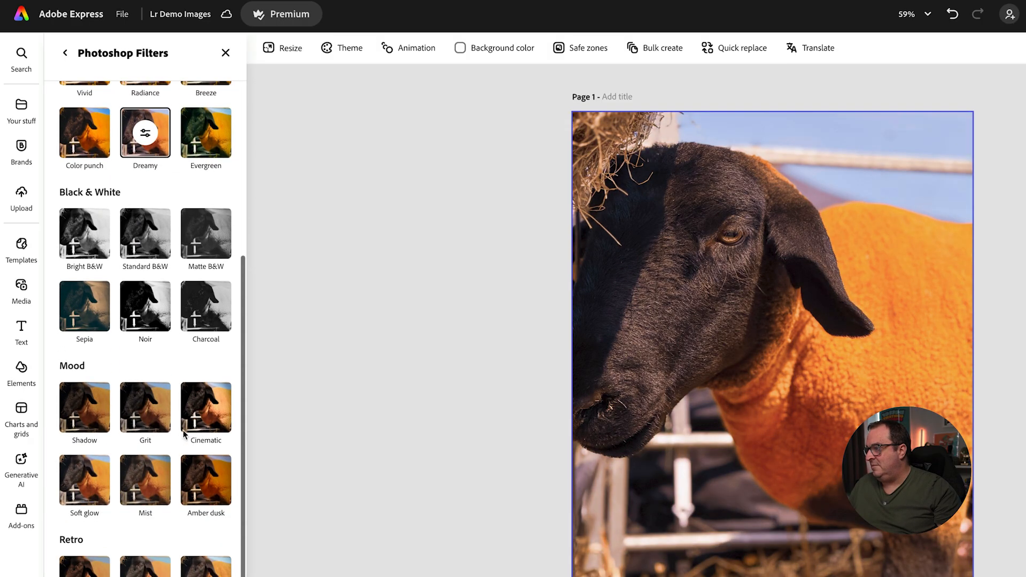
{"action": "left_click", "coordinate": [210, 412]}
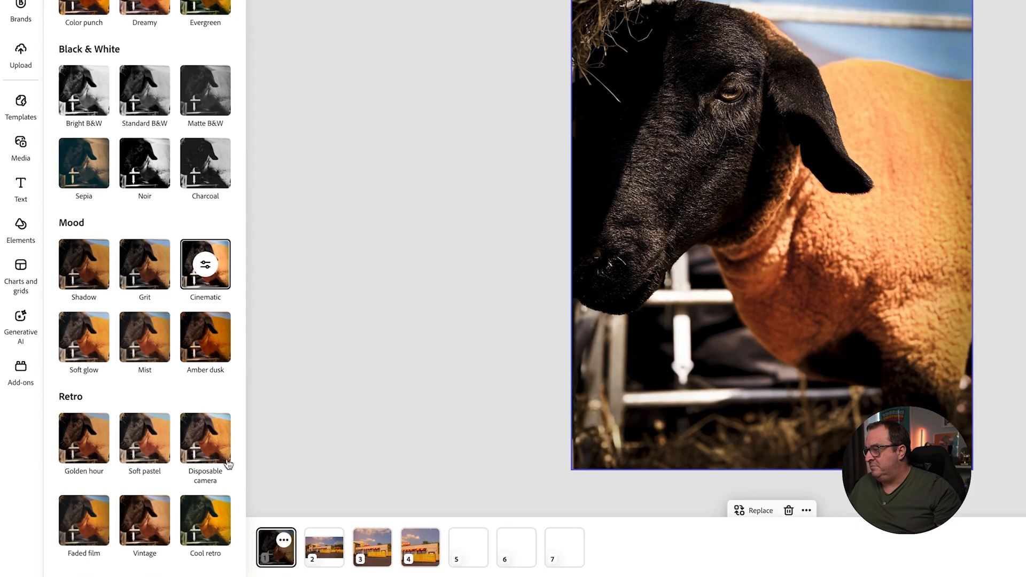
{"action": "left_click", "coordinate": [217, 448]}
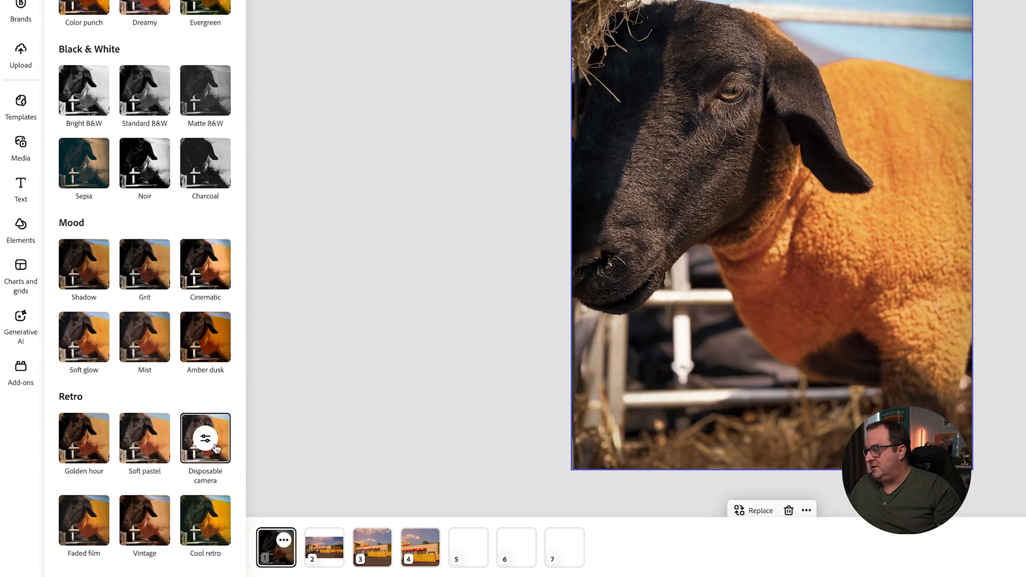
{"action": "left_click", "coordinate": [212, 519]}
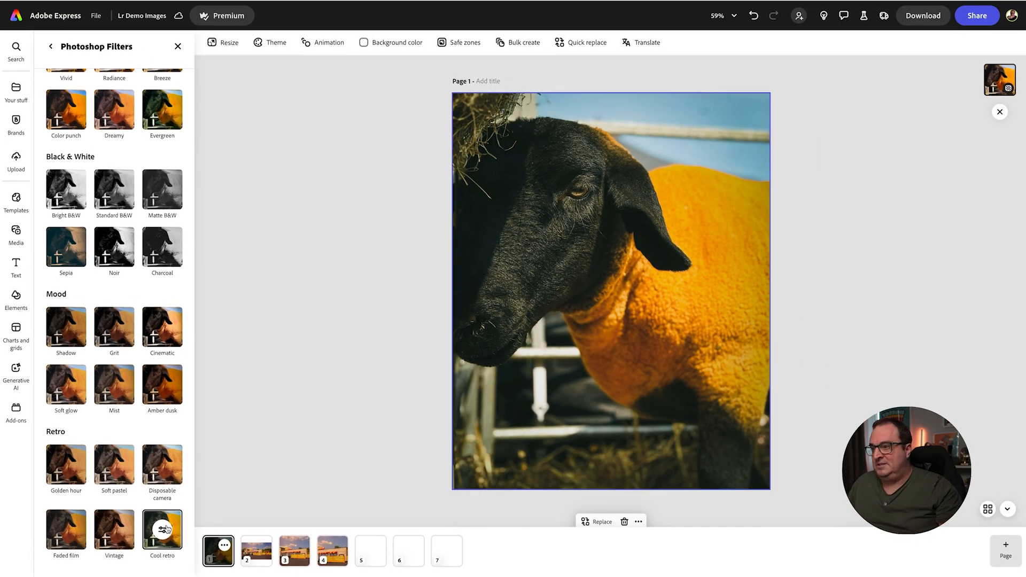
- Remove the Photoshop filter from the sheep photo on page 1 by choosing None
{"action": "scroll", "coordinate": [94, 282], "scroll_direction": "up", "scroll_amount": 5}
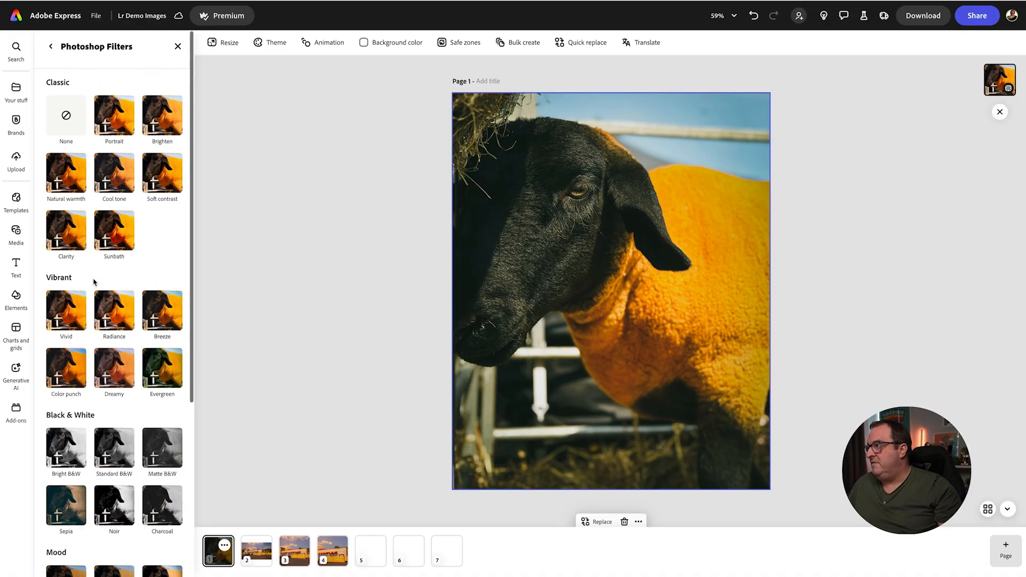
{"action": "left_click", "coordinate": [64, 117]}
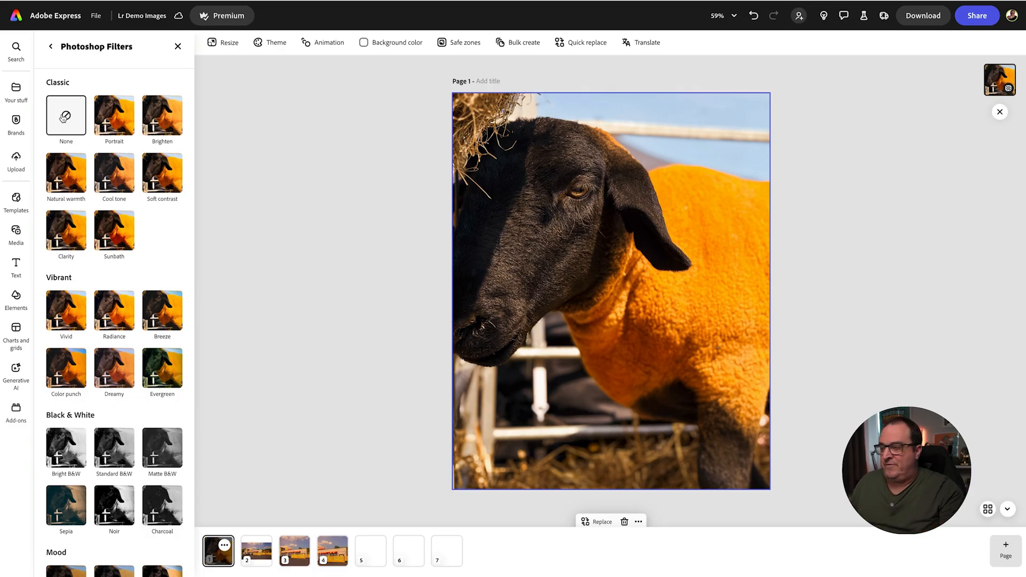
- Enlarge the Brightside diner photo on page 2 until it fills the full page height and overhangs both sides
{"action": "left_click", "coordinate": [262, 559]}
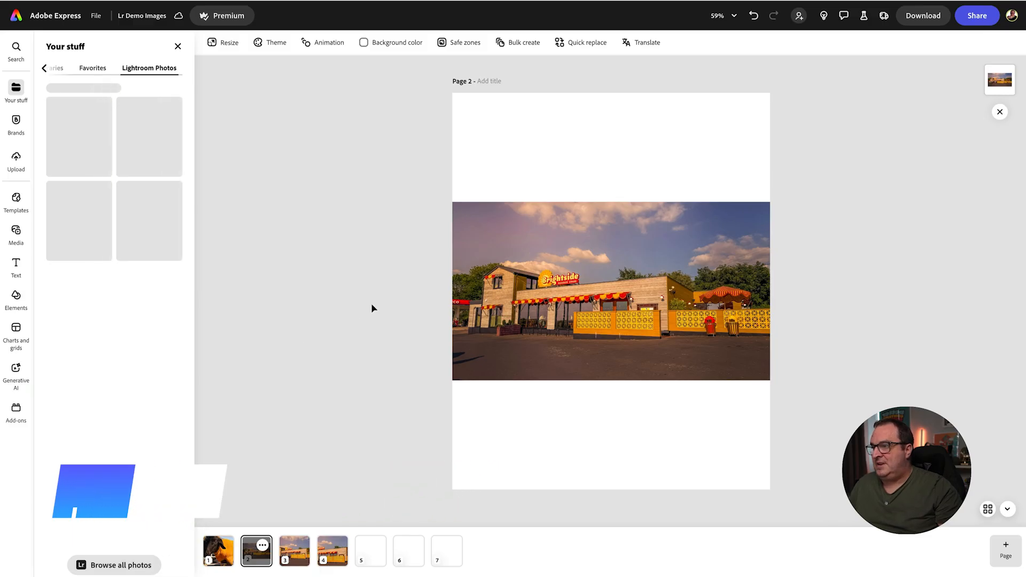
{"action": "left_click", "coordinate": [592, 289]}
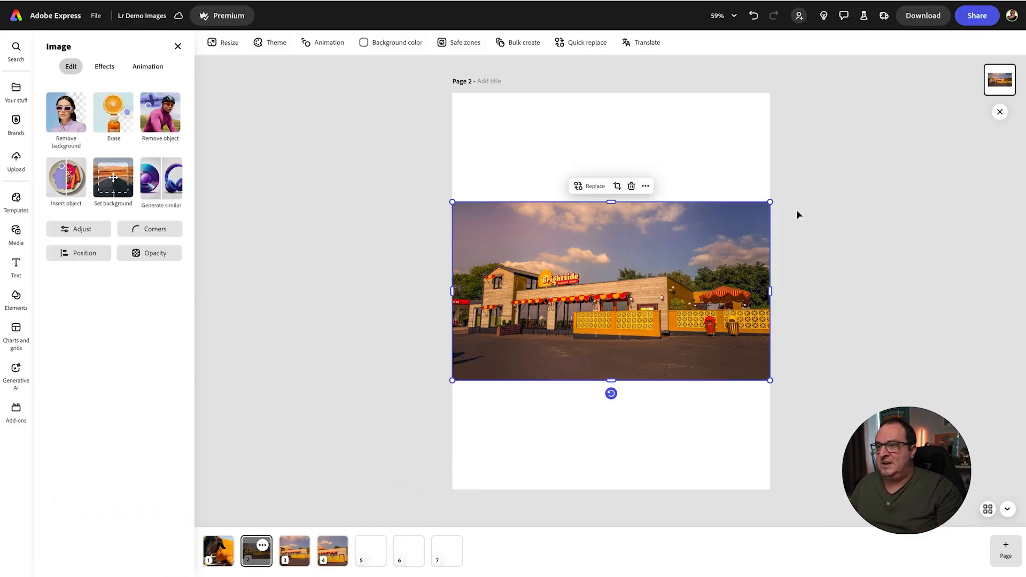
{"action": "left_click_drag", "start_coordinate": [770, 200], "coordinate": [963, 93]}
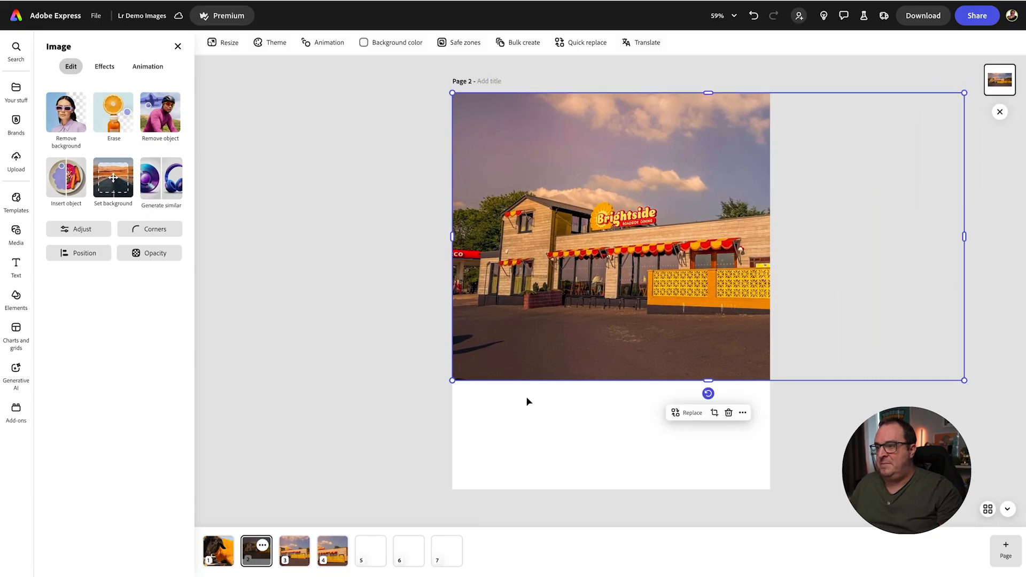
{"action": "left_click_drag", "start_coordinate": [455, 379], "coordinate": [260, 490]}
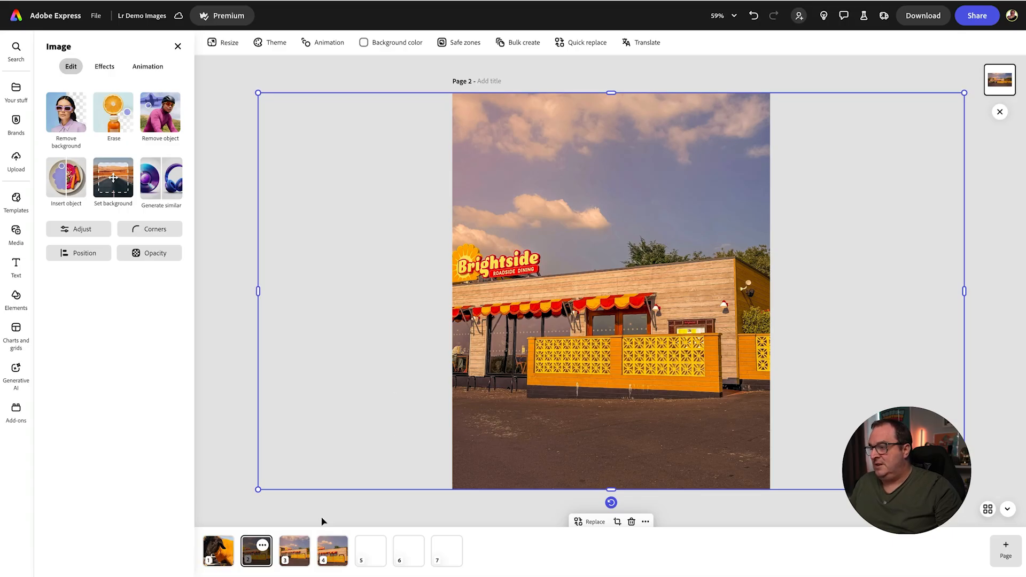
- Review the wider Brightside layouts on pages 3 and 4, checking page 4's resize settings and the effects available for its photo
{"action": "left_click", "coordinate": [286, 556]}
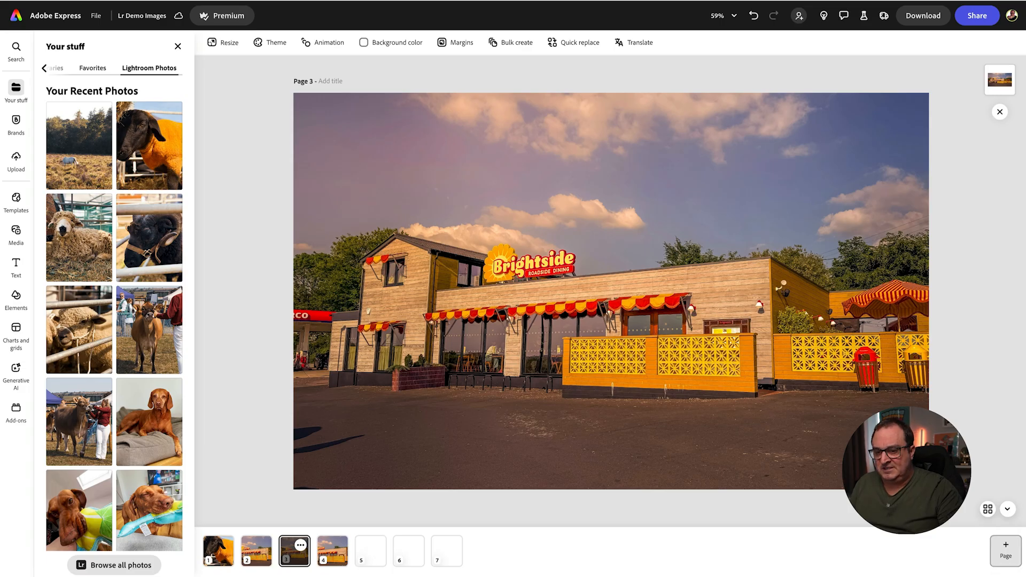
{"action": "left_click", "coordinate": [1004, 552]}
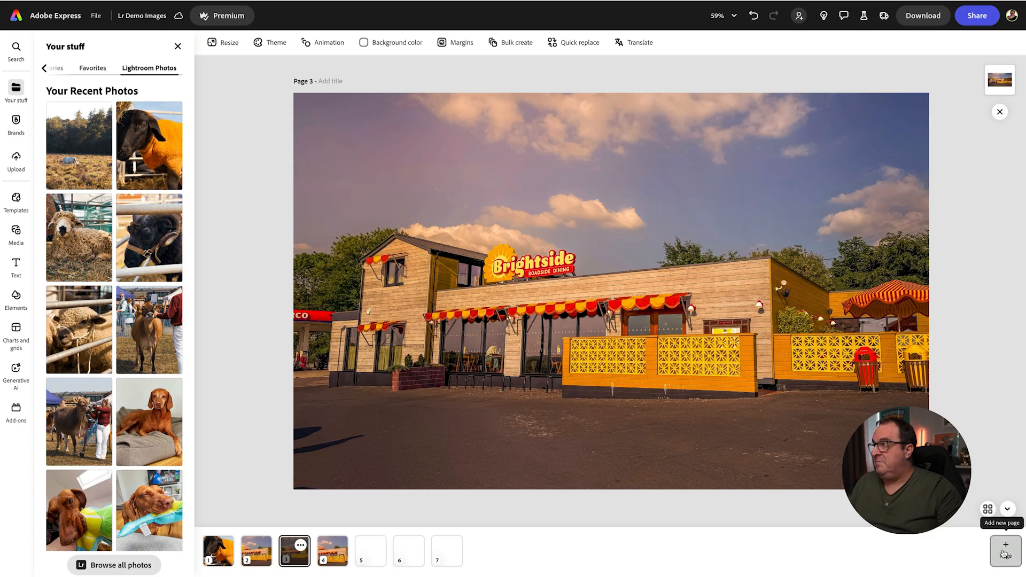
{"action": "left_click", "coordinate": [223, 42]}
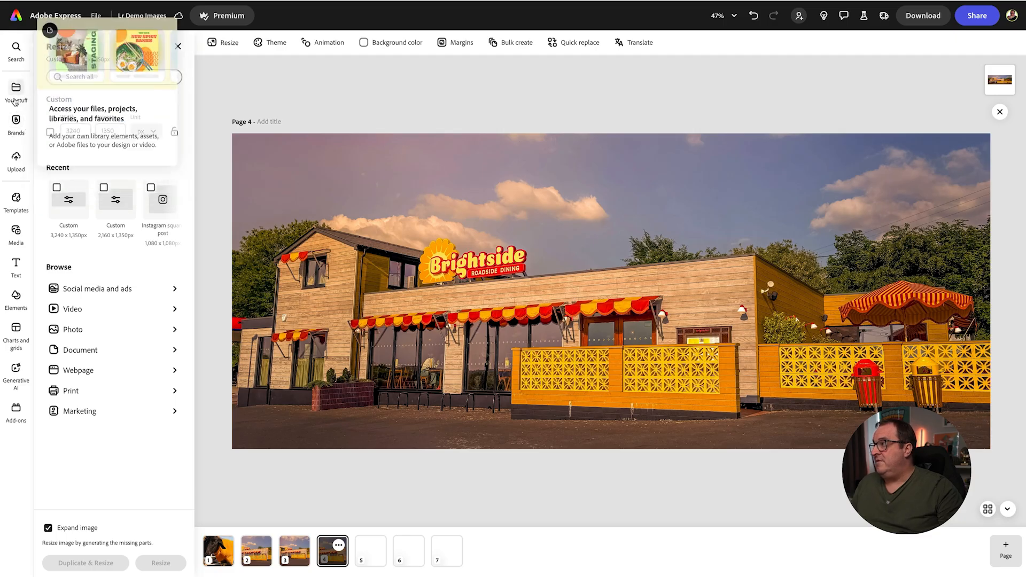
{"action": "left_click", "coordinate": [254, 207]}
{"action": "left_click", "coordinate": [105, 66]}
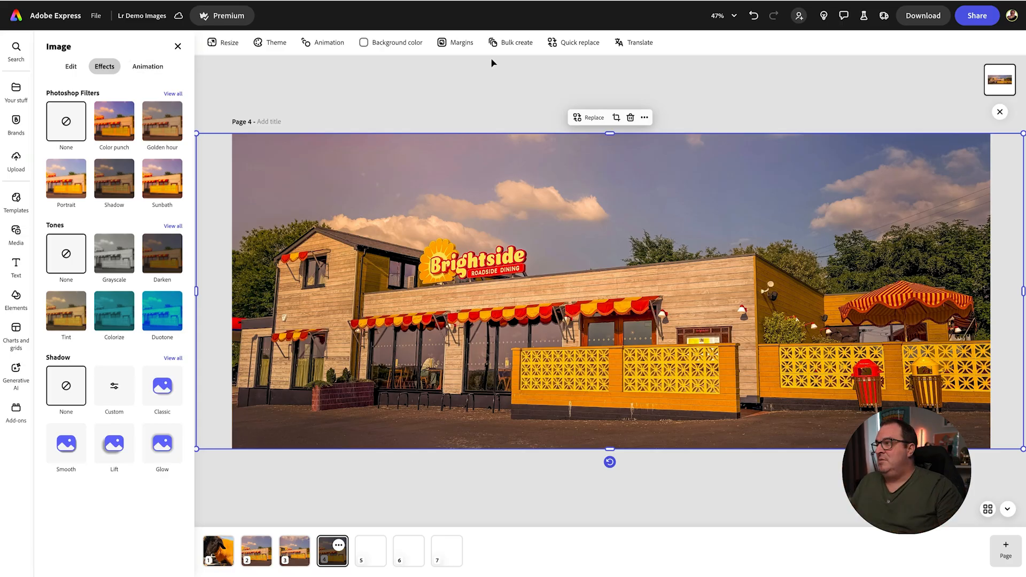
{"action": "left_click", "coordinate": [447, 105]}
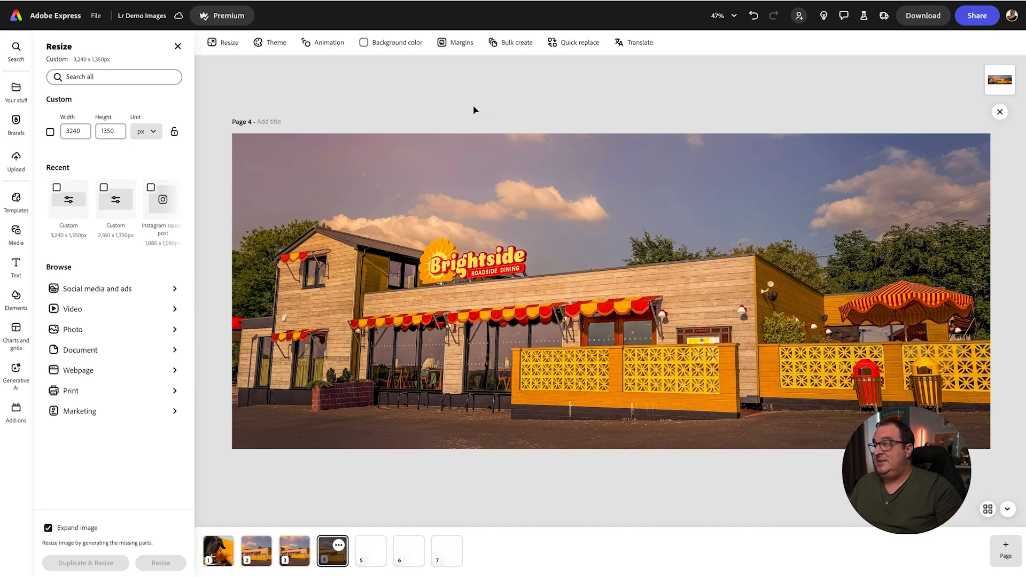
- Split the page 4 design into one row and three columns using the Image Splitter add-on
{"action": "left_click", "coordinate": [16, 412]}
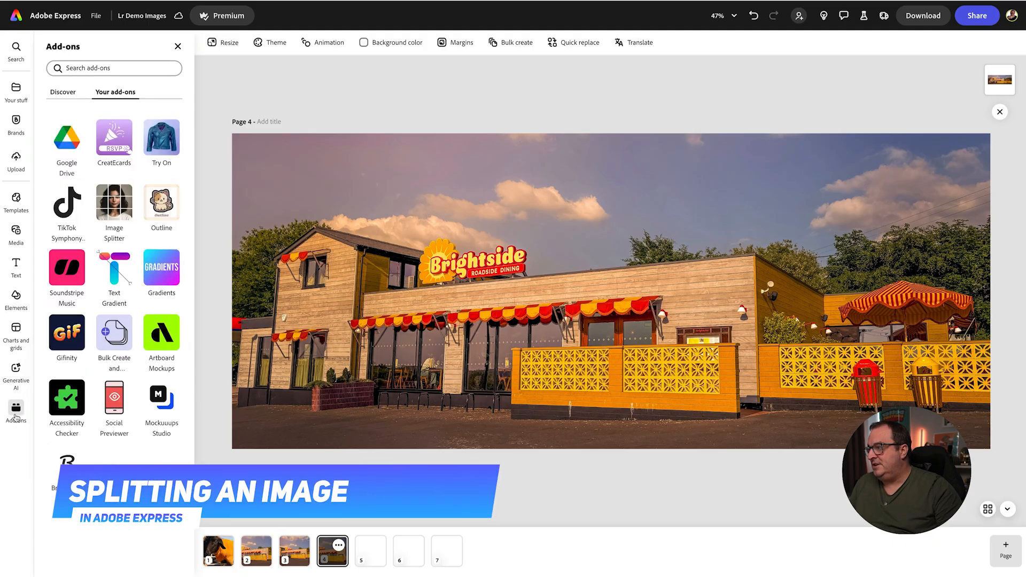
{"action": "left_click", "coordinate": [117, 206]}
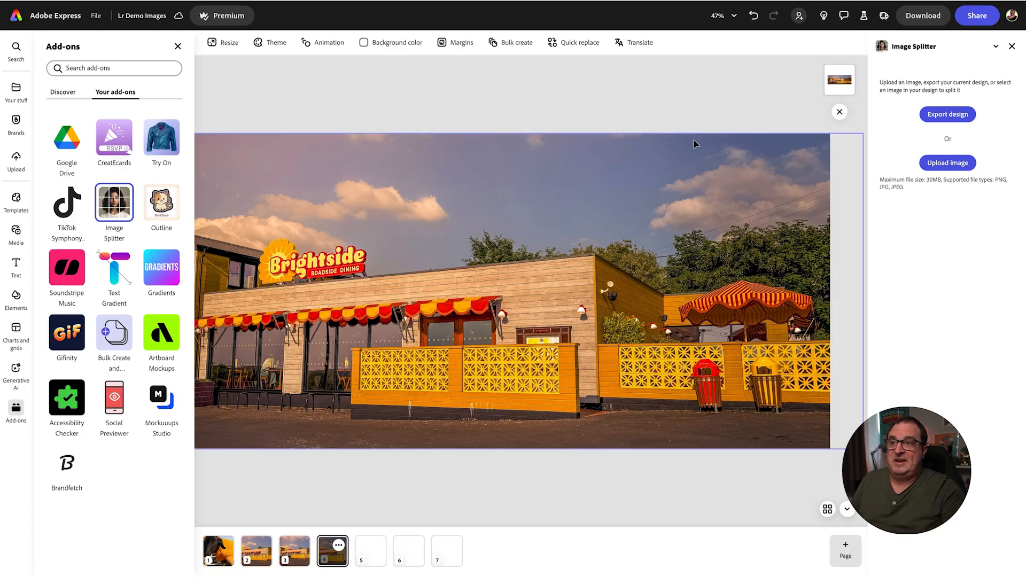
{"action": "left_click", "coordinate": [949, 115]}
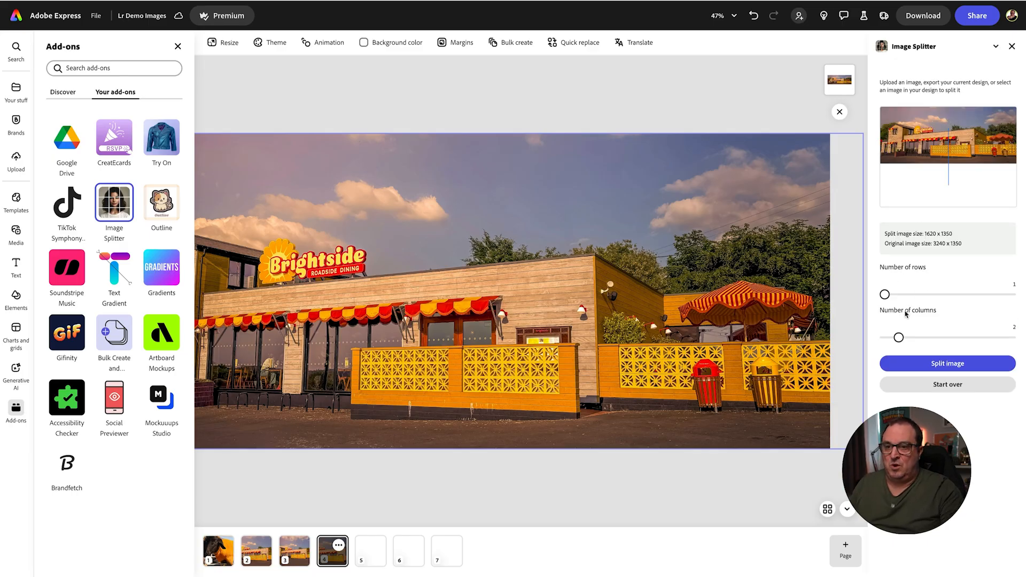
{"action": "left_click_drag", "start_coordinate": [898, 338], "coordinate": [907, 341]}
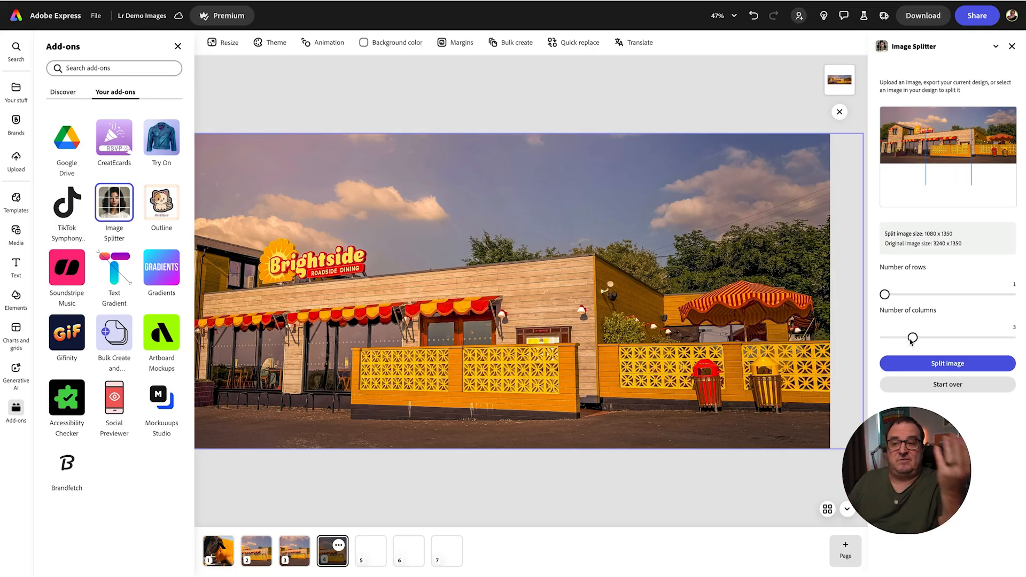
{"action": "left_click", "coordinate": [944, 364]}
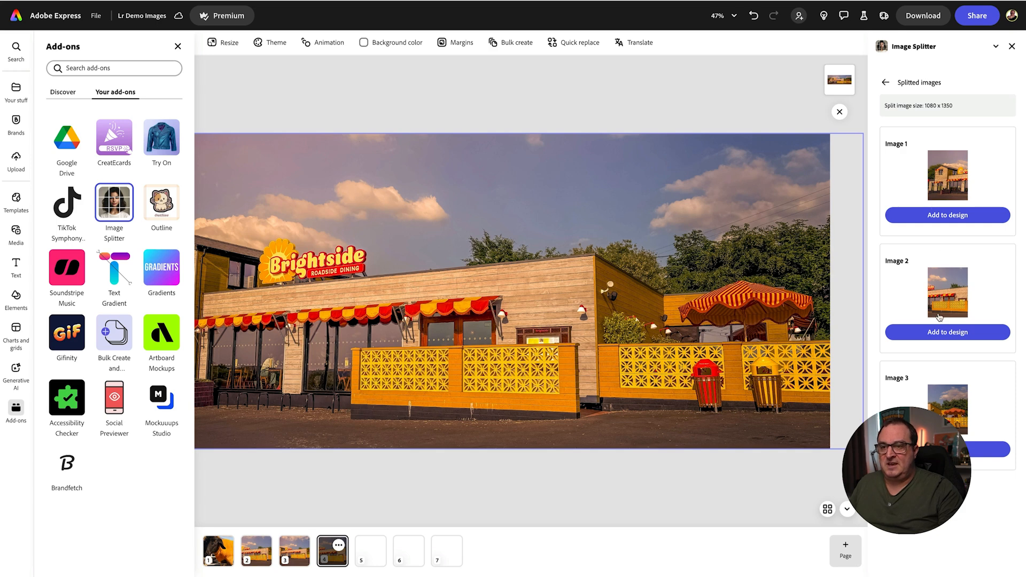
- Add split images 1, 2 and 3 to blank pages 5, 6 and 7 respectively, checking page 5's size
{"action": "left_click", "coordinate": [372, 559]}
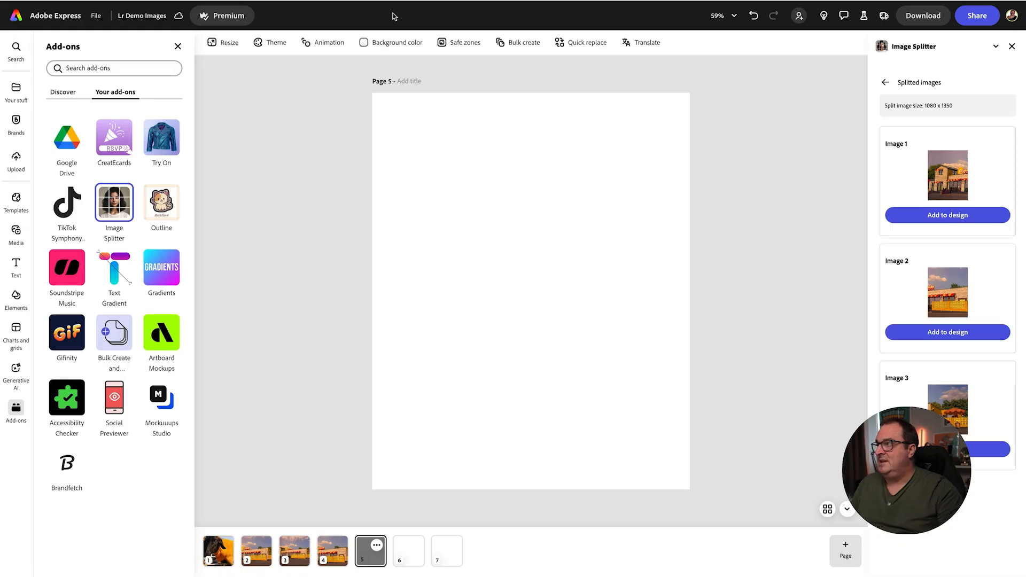
{"action": "left_click", "coordinate": [223, 42]}
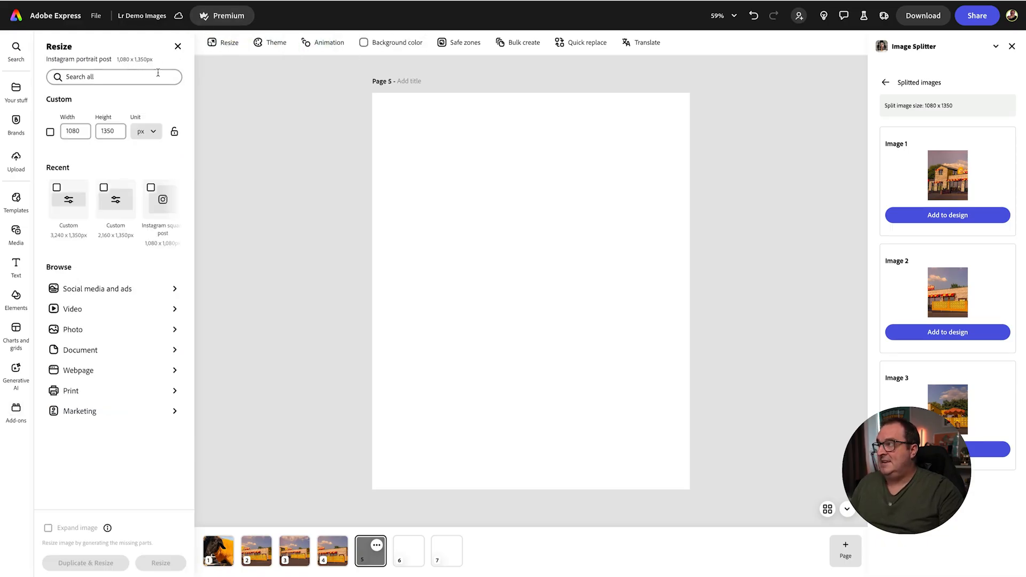
{"action": "left_click", "coordinate": [917, 216]}
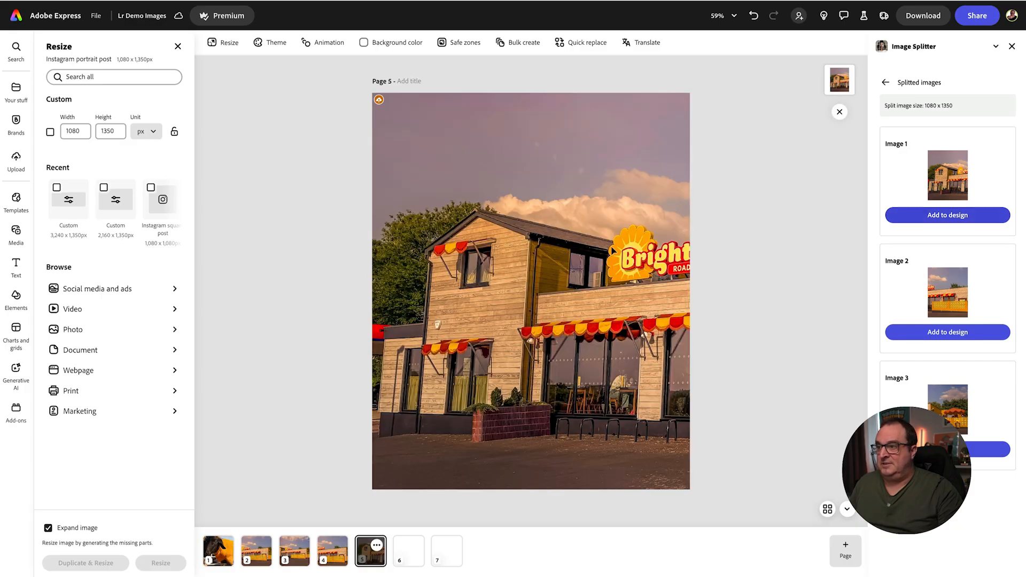
{"action": "left_click", "coordinate": [401, 557]}
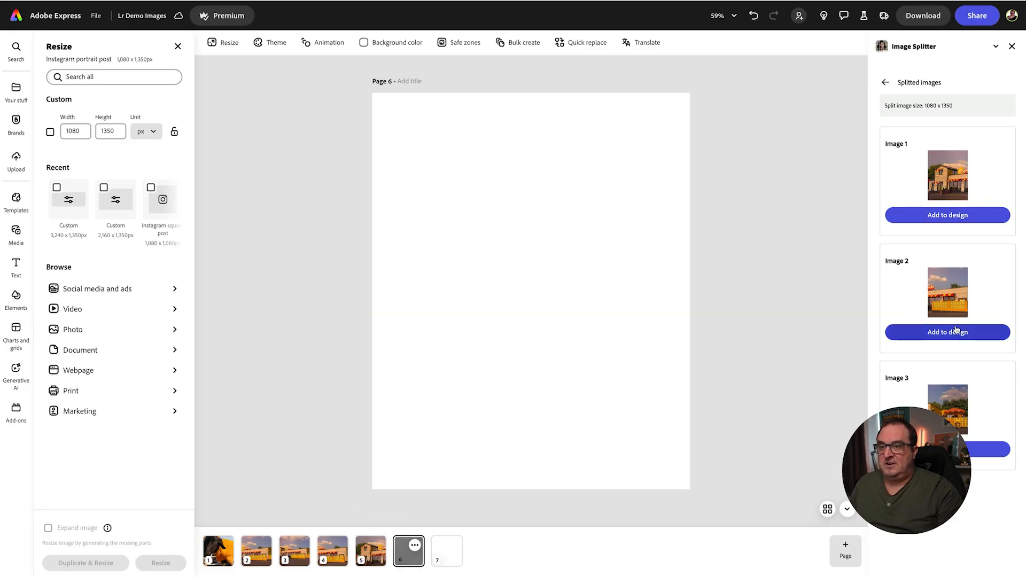
{"action": "left_click", "coordinate": [928, 332]}
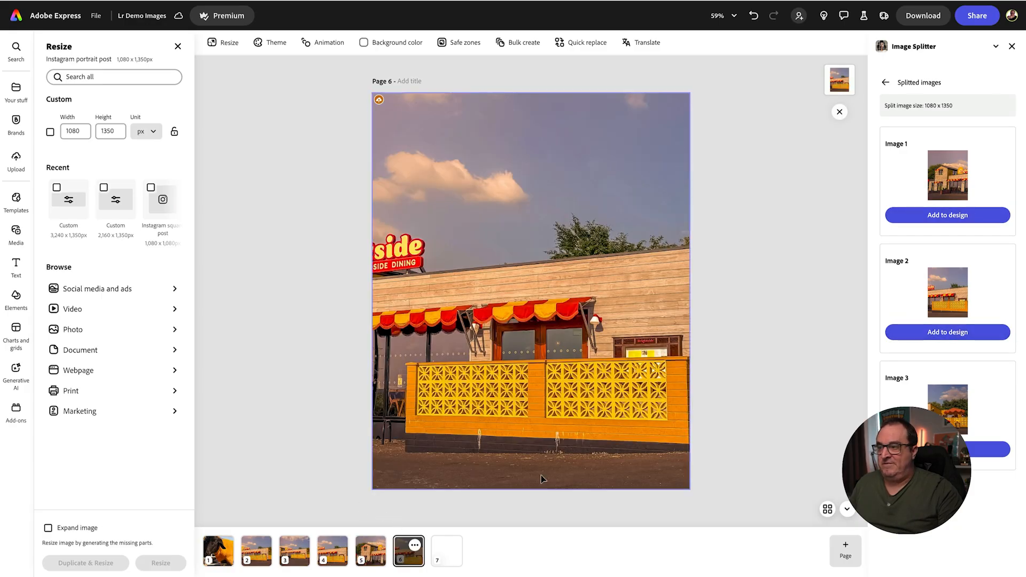
{"action": "left_click", "coordinate": [444, 565]}
{"action": "left_click", "coordinate": [951, 448]}
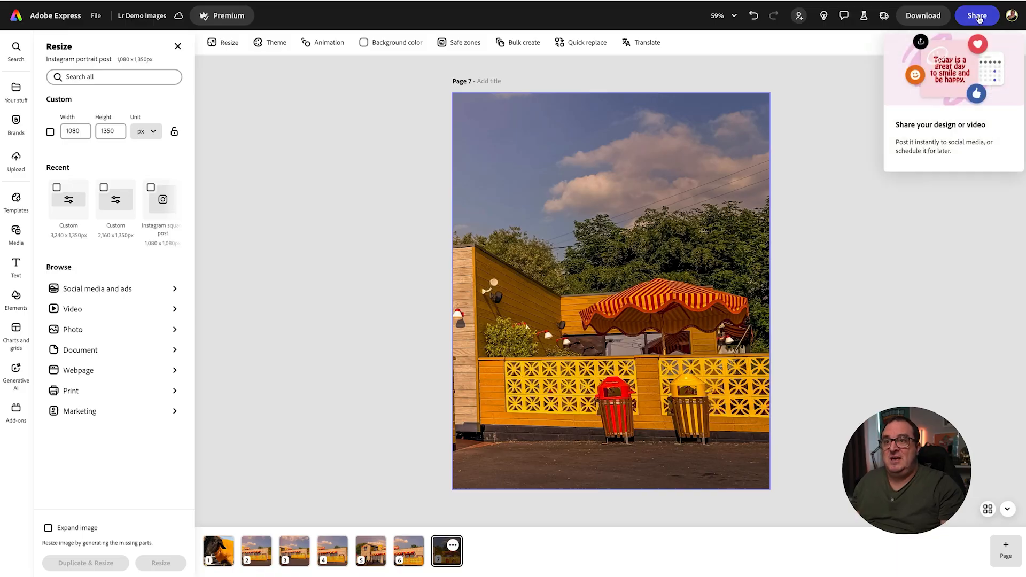
- Start a scheduled social media post of the design and select the Instagram account as its channel
{"action": "left_click", "coordinate": [978, 17]}
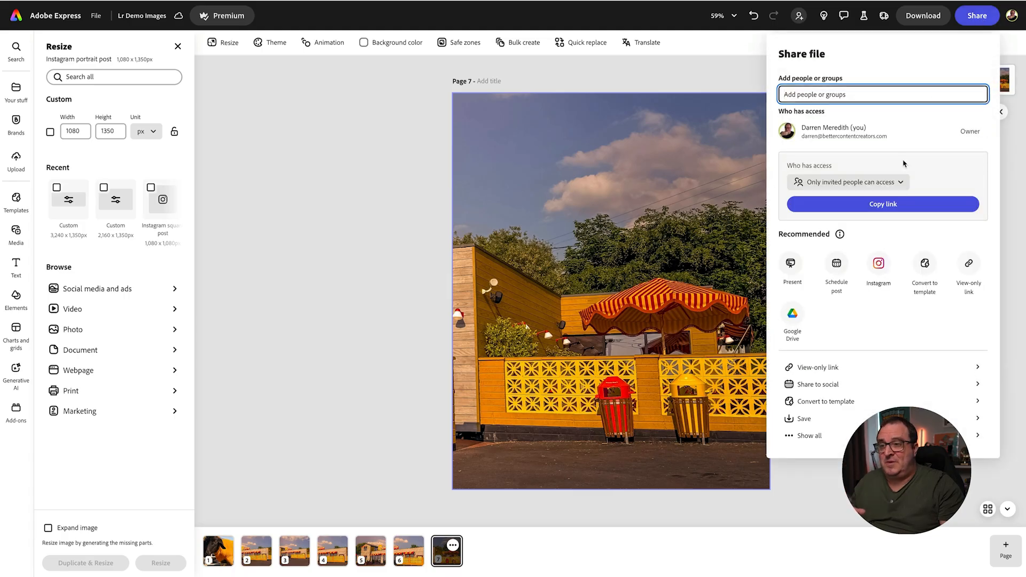
{"action": "left_click", "coordinate": [836, 264]}
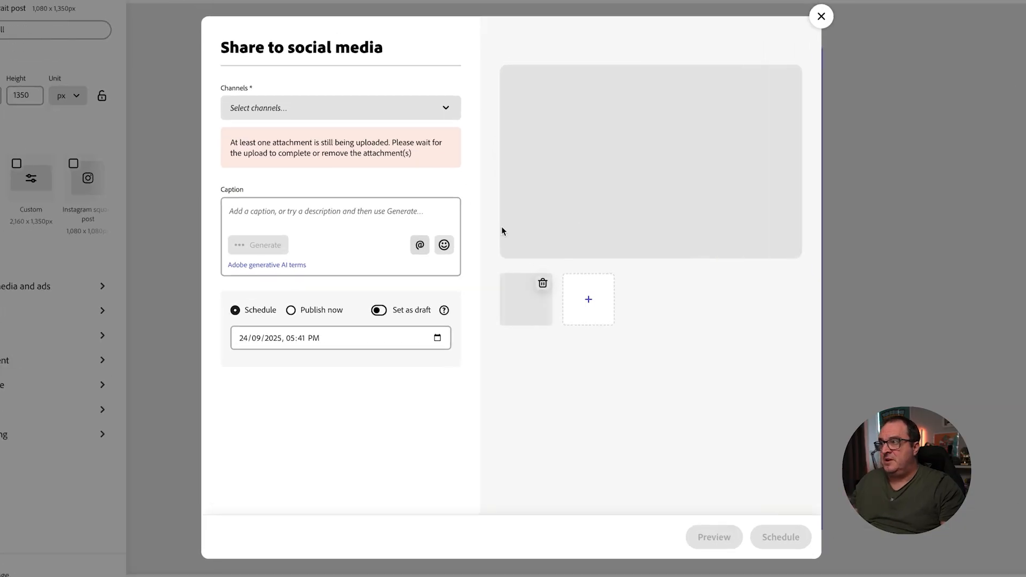
{"action": "left_click", "coordinate": [397, 110]}
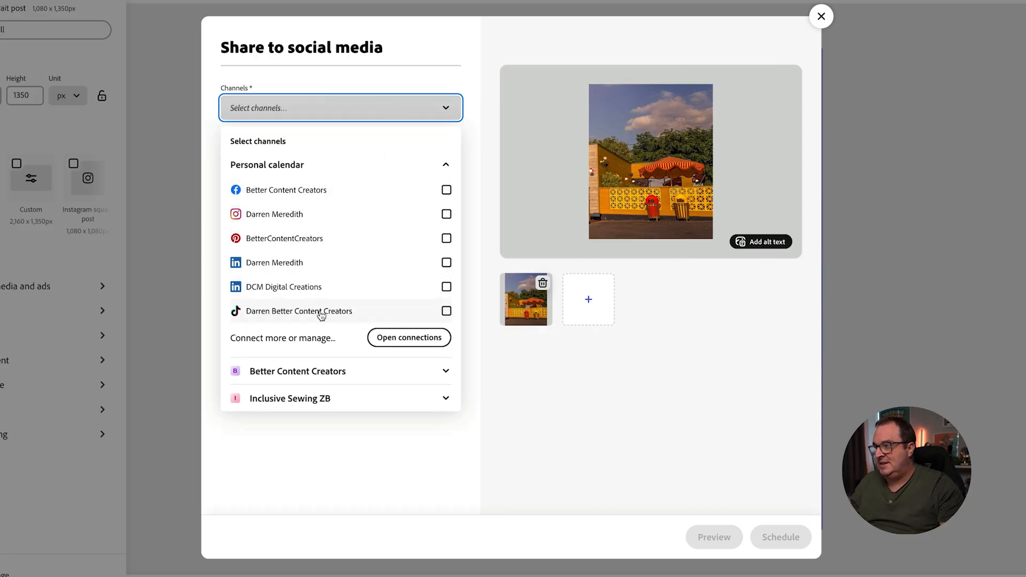
{"action": "left_click", "coordinate": [373, 215]}
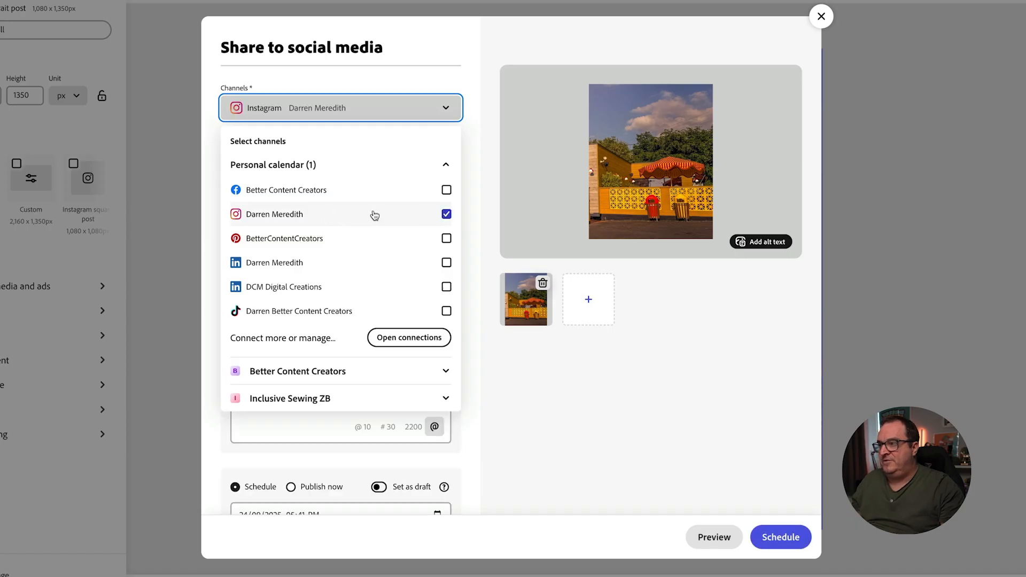
{"action": "left_click", "coordinate": [455, 108]}
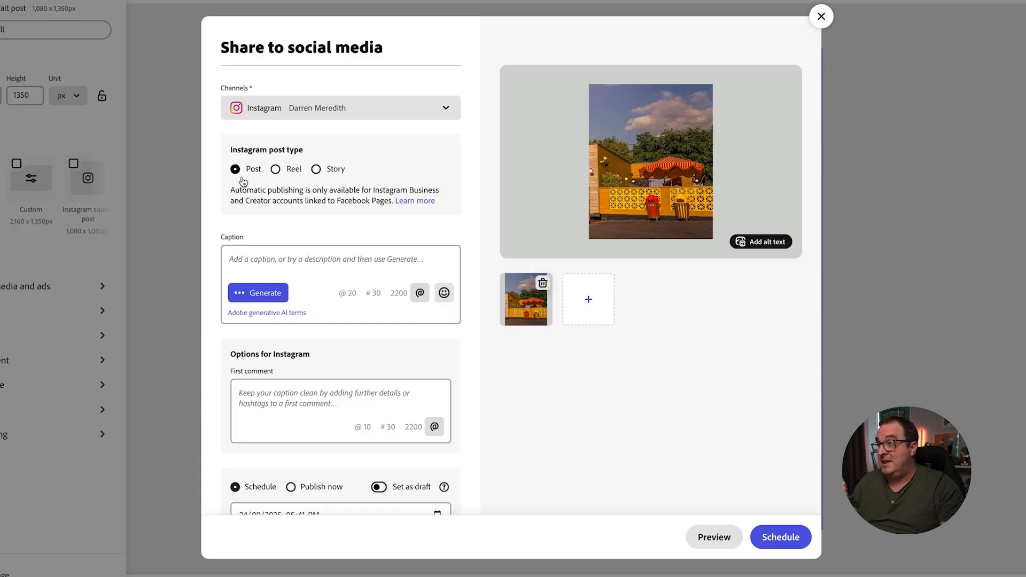
- Try the Reel and Story types for the Instagram post, then return it to Post
{"action": "left_click", "coordinate": [275, 169]}
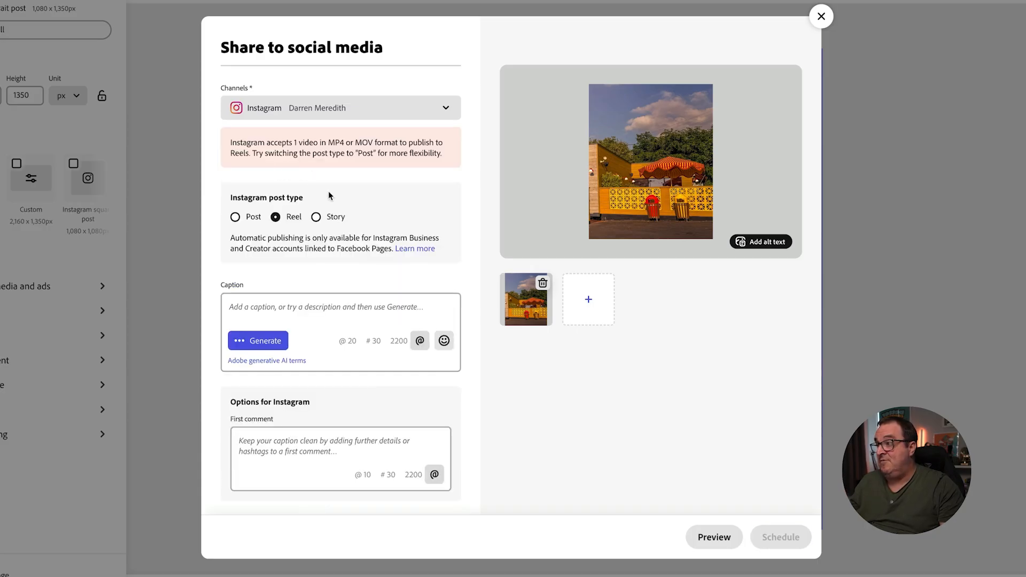
{"action": "left_click", "coordinate": [317, 217]}
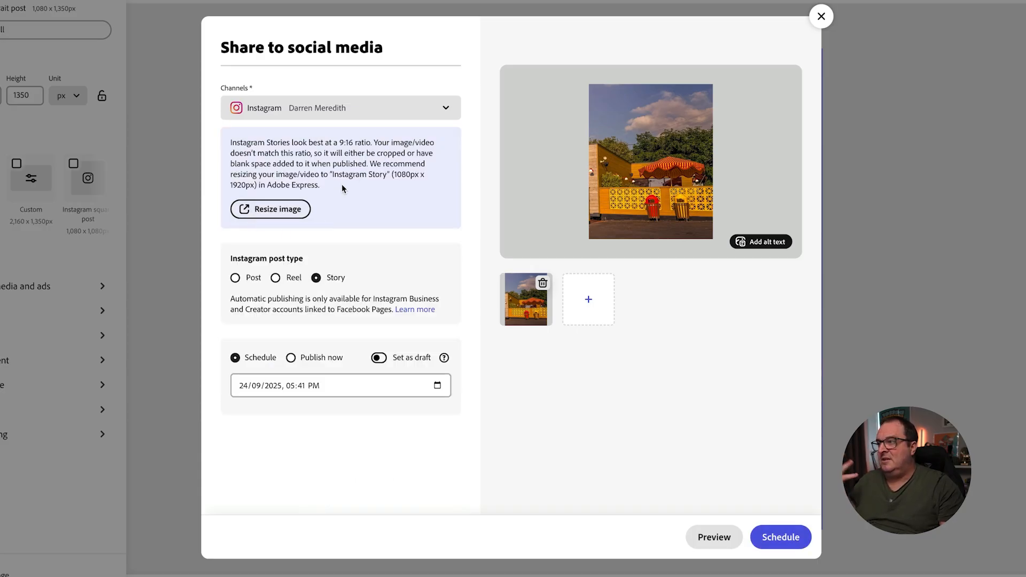
{"action": "left_click", "coordinate": [235, 278]}
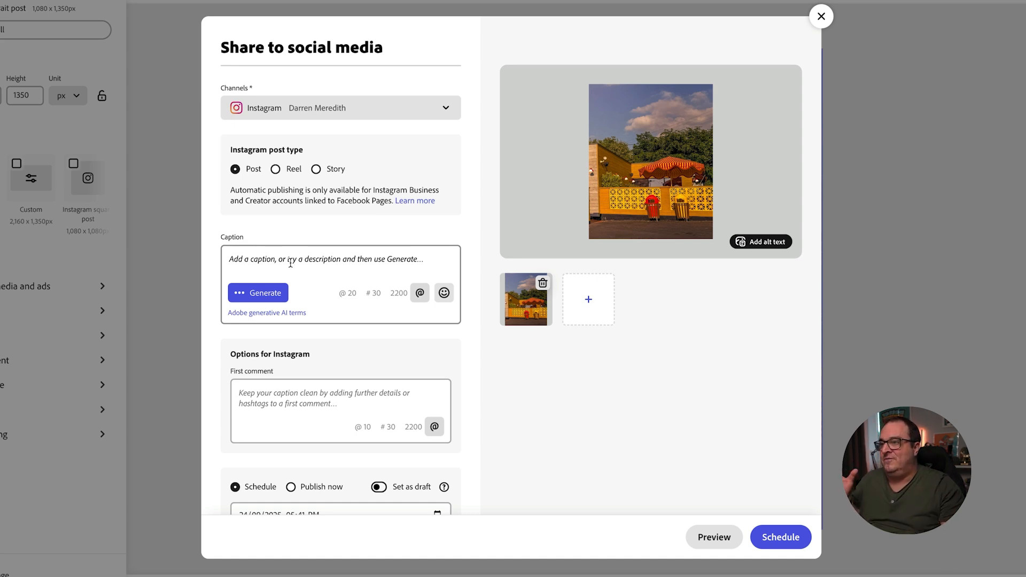
- Generate an AI caption with hashtags for the Instagram post and insert it as the post's caption
{"action": "left_click", "coordinate": [265, 296]}
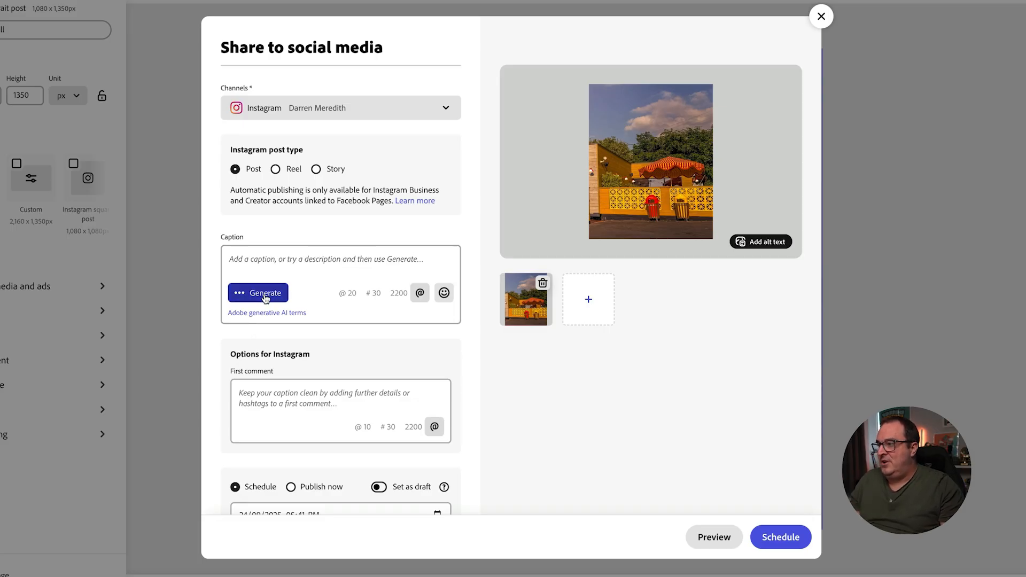
{"action": "left_click", "coordinate": [280, 342]}
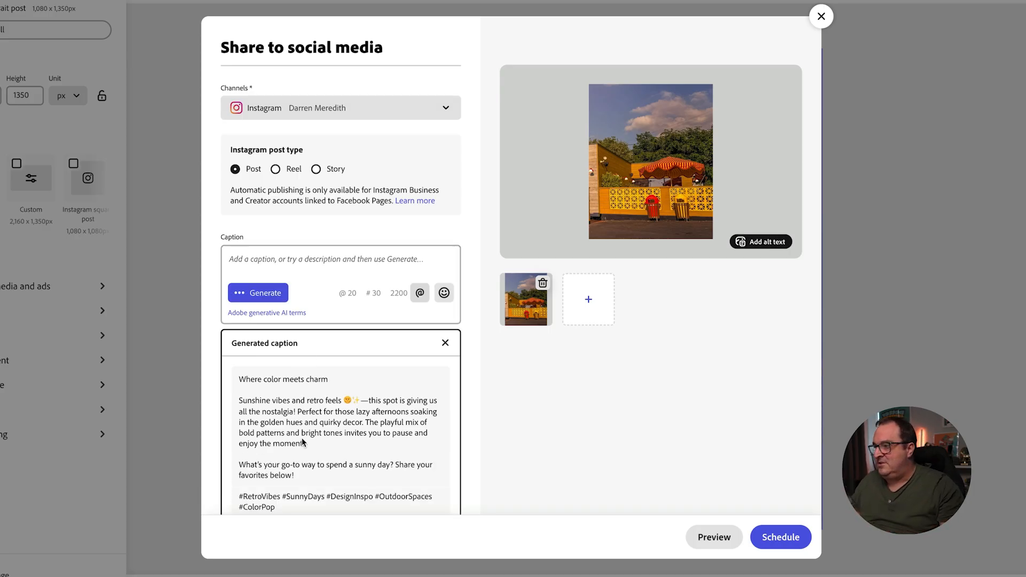
{"action": "scroll", "coordinate": [264, 416], "scroll_direction": "down", "scroll_amount": 2}
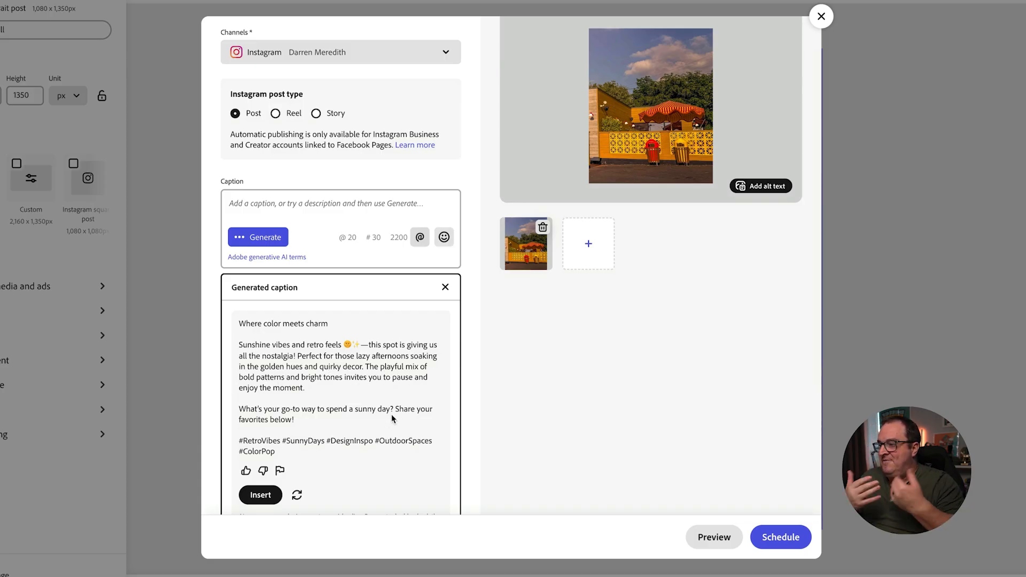
{"action": "scroll", "coordinate": [342, 414], "scroll_direction": "down", "scroll_amount": 2}
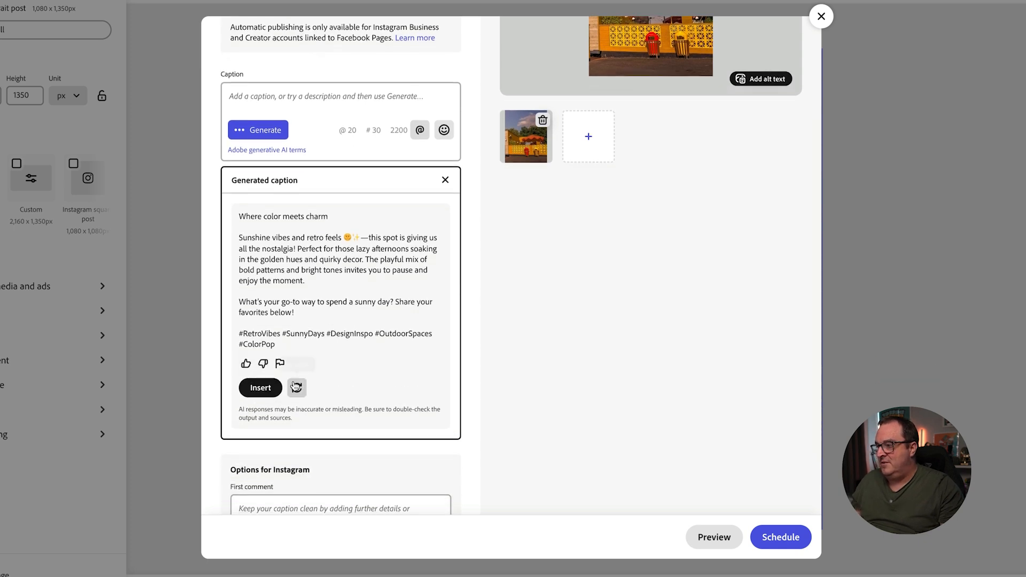
{"action": "left_click", "coordinate": [260, 389]}
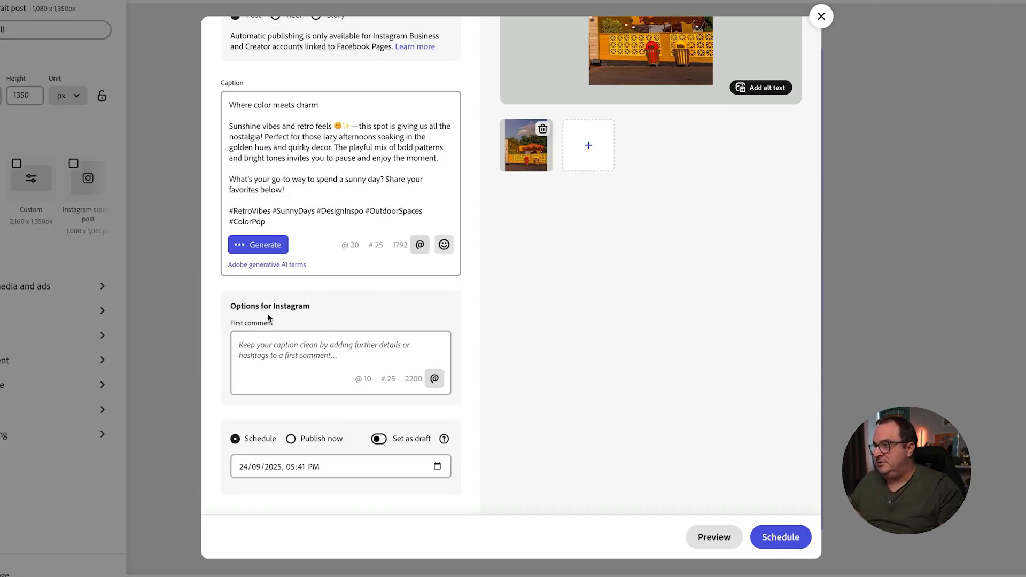
- Add the first comment "Have you ever been here?" to the Instagram post and set the post as a draft
{"action": "left_click", "coordinate": [270, 355]}
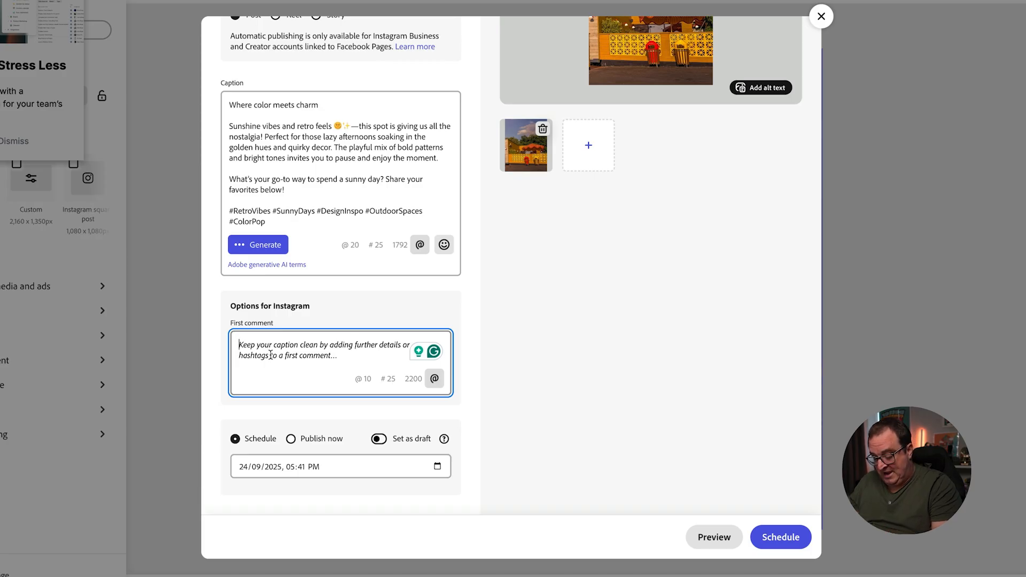
{"action": "type", "text": "Have you eve"}
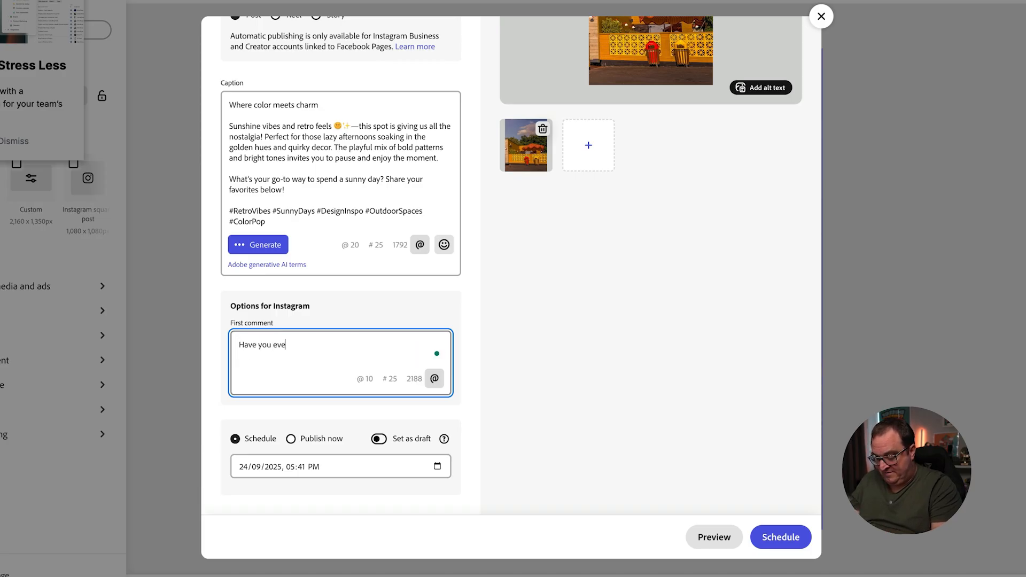
{"action": "type", "text": "r been here?"}
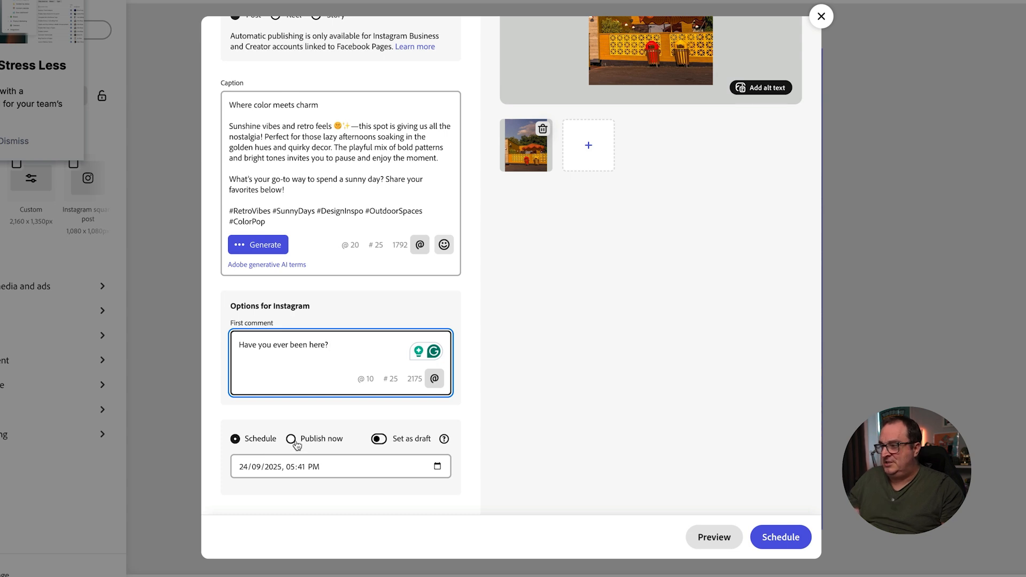
{"action": "left_click", "coordinate": [377, 440]}
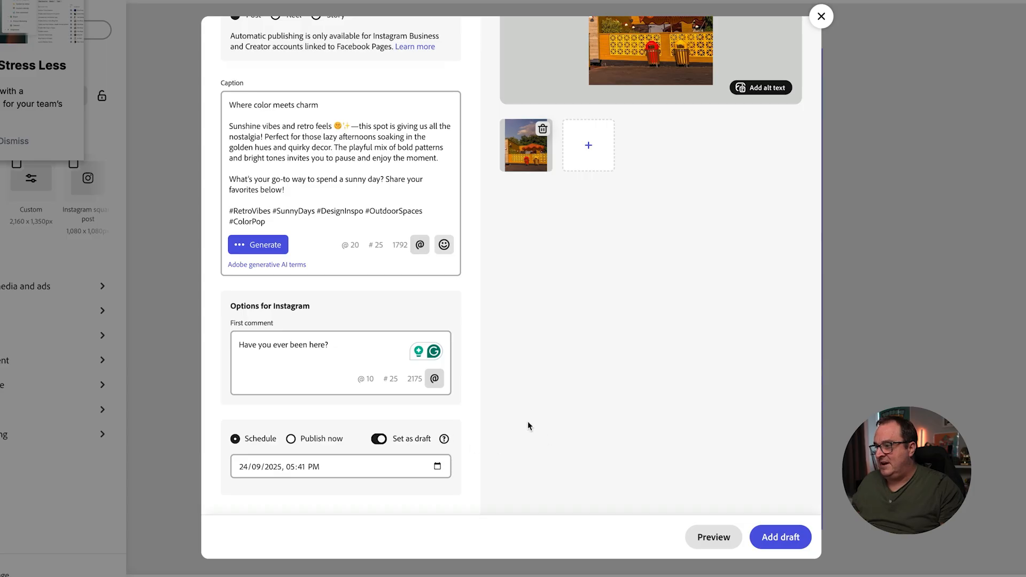
- Add only pages 5 and 6 of the sheep-cover project to the Instagram post as further carousel images
{"action": "scroll", "coordinate": [515, 312], "scroll_direction": "up", "scroll_amount": 3}
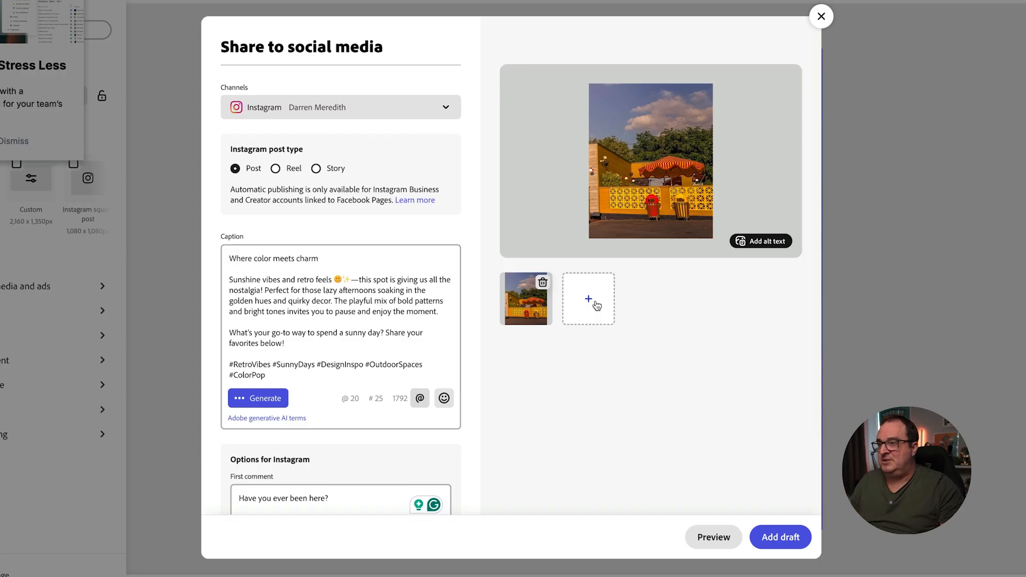
{"action": "left_click", "coordinate": [597, 305]}
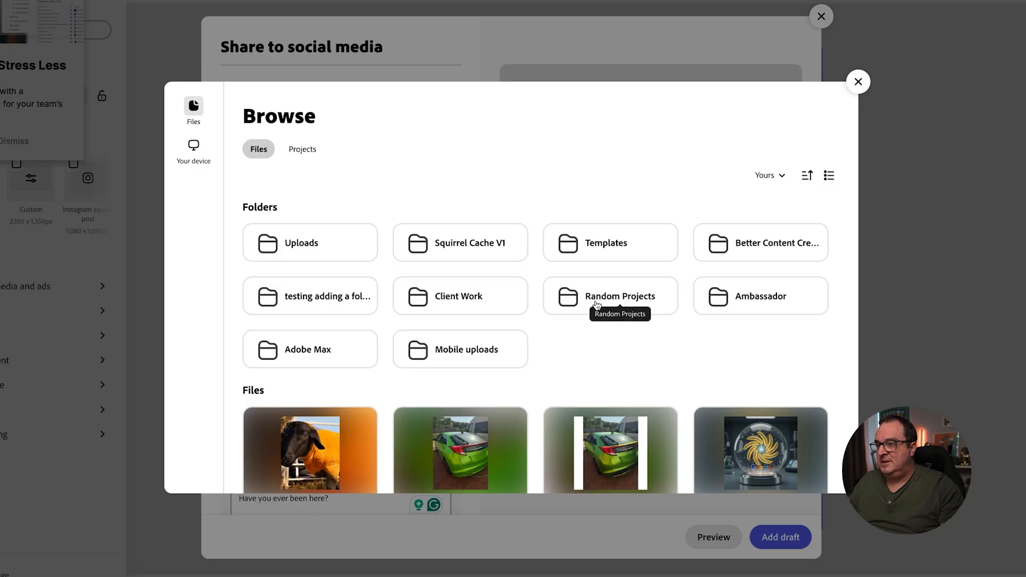
{"action": "left_click", "coordinate": [327, 444]}
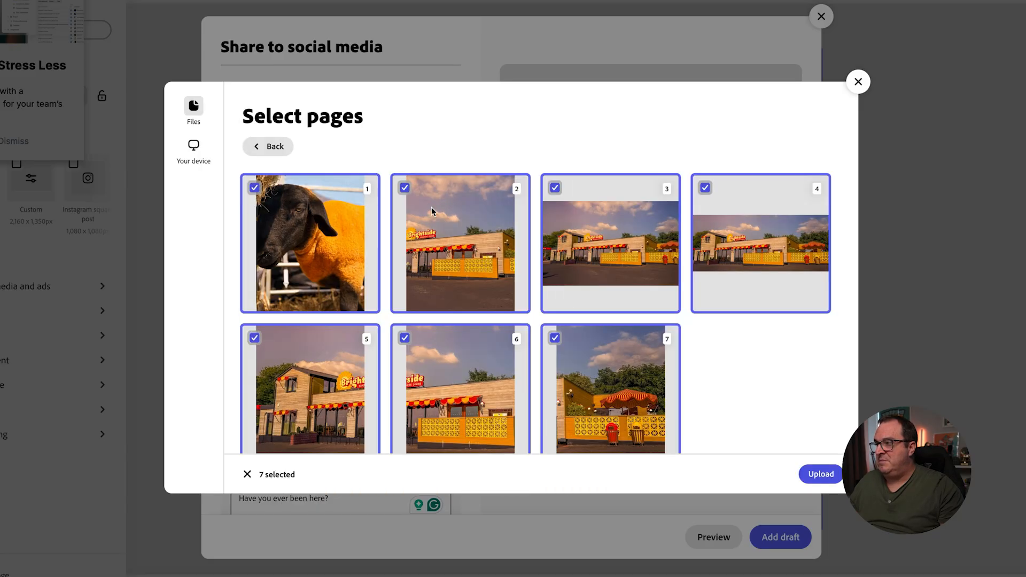
{"action": "left_click", "coordinate": [255, 188]}
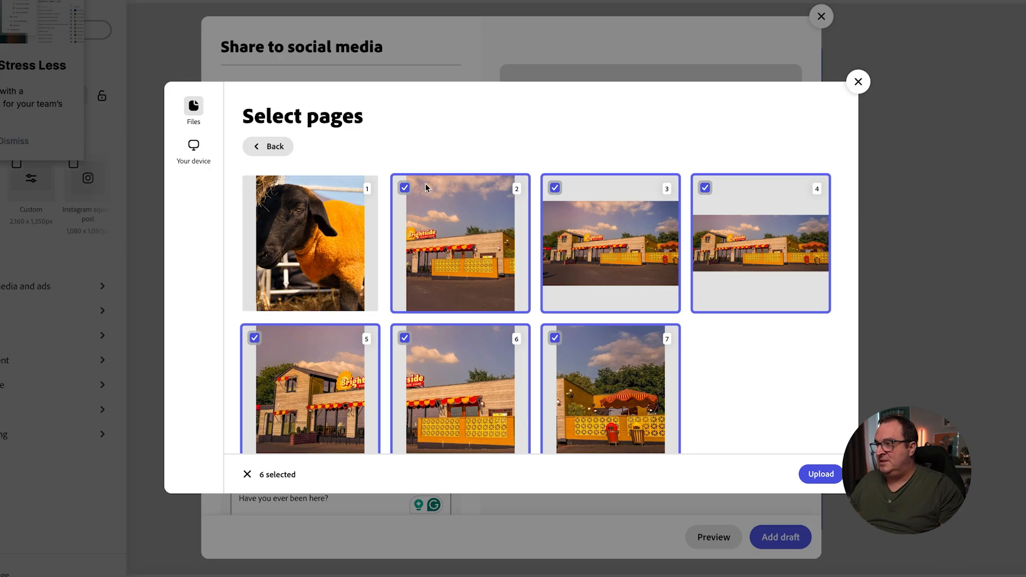
{"action": "left_click", "coordinate": [406, 189]}
{"action": "left_click", "coordinate": [556, 189]}
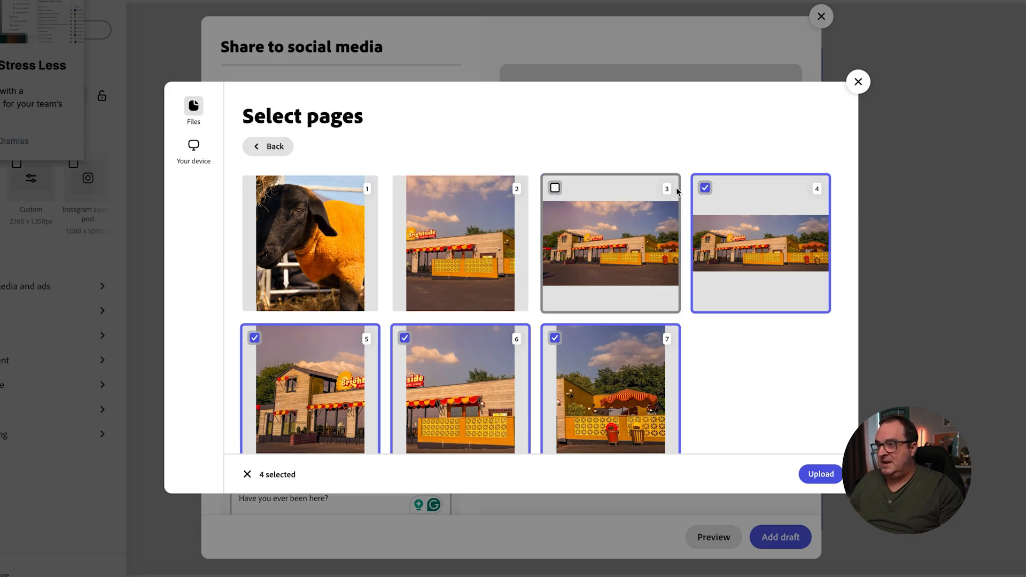
{"action": "left_click", "coordinate": [703, 189]}
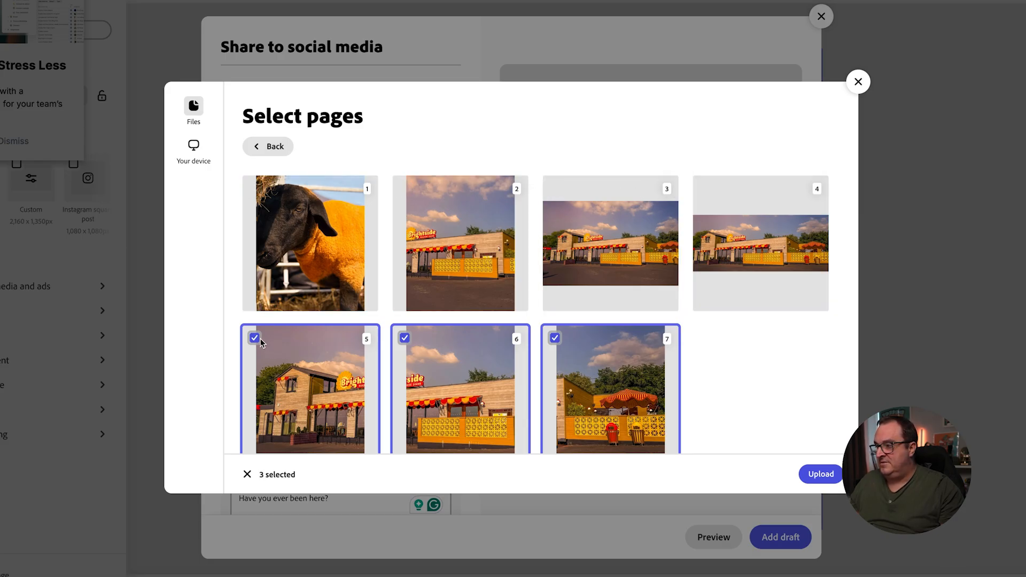
{"action": "left_click", "coordinate": [555, 338]}
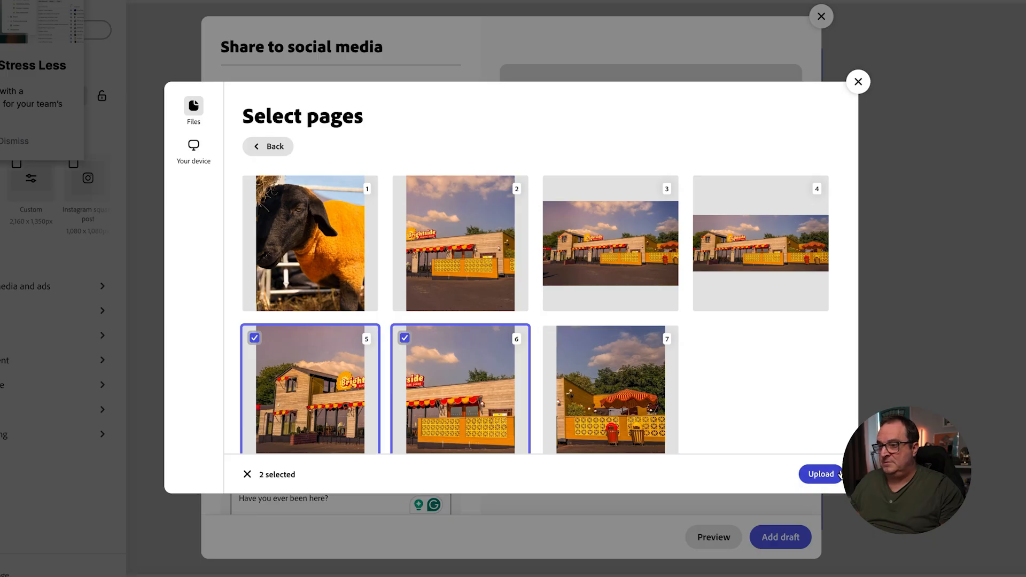
{"action": "left_click", "coordinate": [820, 477]}
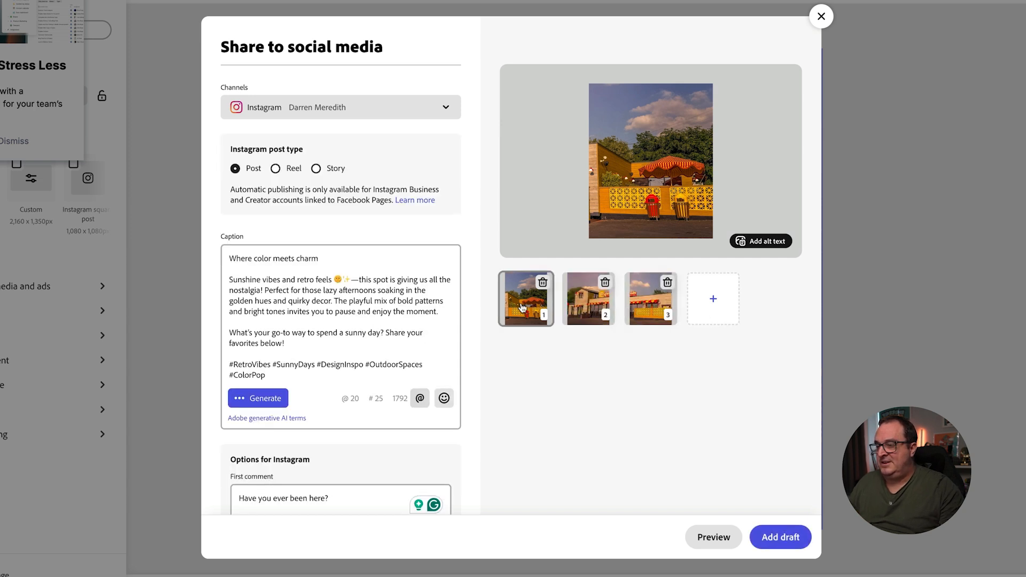
- Move the umbrella image to third place in the carousel and check the images, leaving the first one selected
{"action": "left_click_drag", "start_coordinate": [522, 302], "coordinate": [676, 300]}
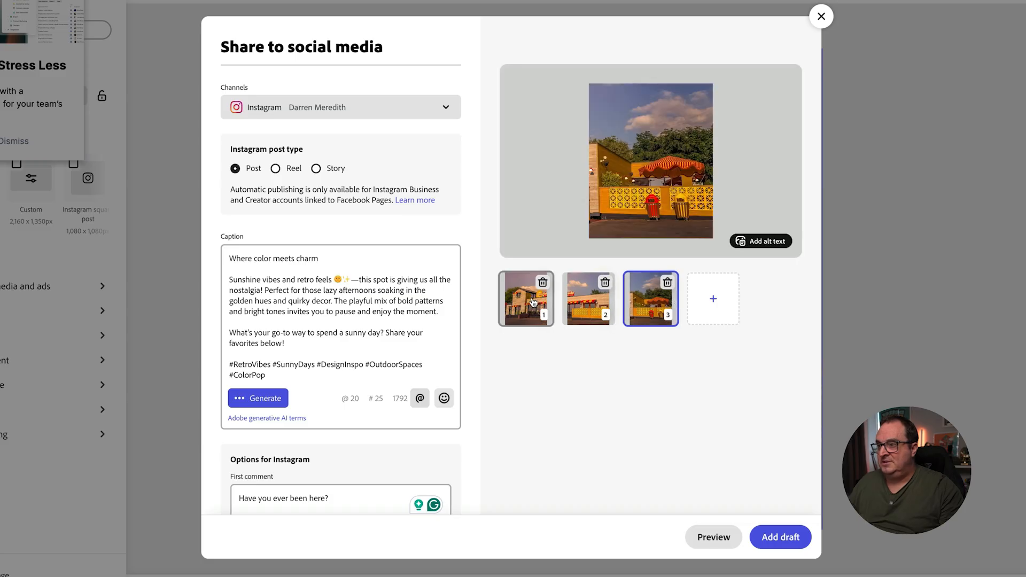
{"action": "left_click", "coordinate": [533, 302]}
{"action": "left_click", "coordinate": [603, 301]}
{"action": "left_click", "coordinate": [638, 302]}
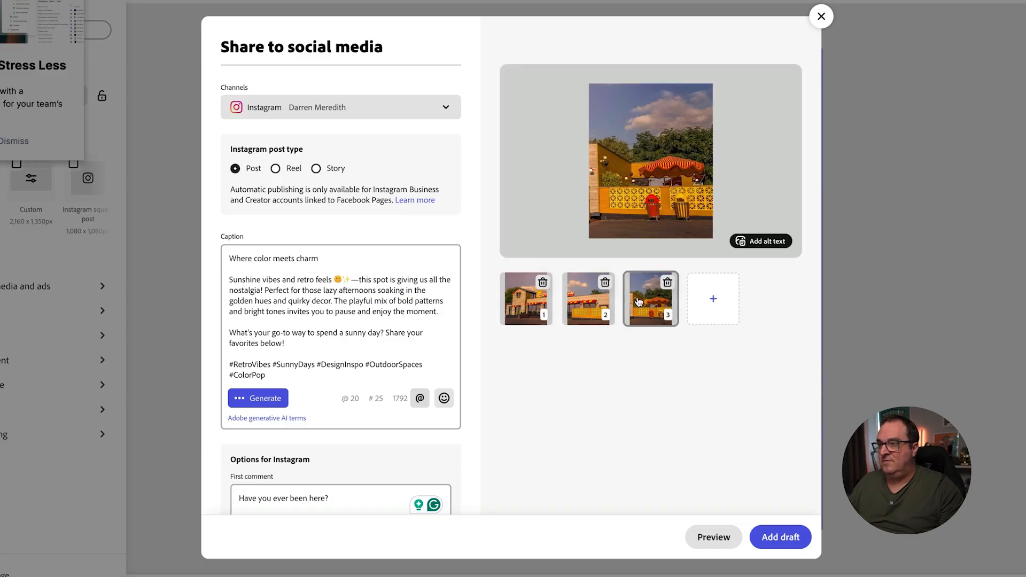
{"action": "left_click", "coordinate": [588, 304]}
{"action": "left_click", "coordinate": [515, 313]}
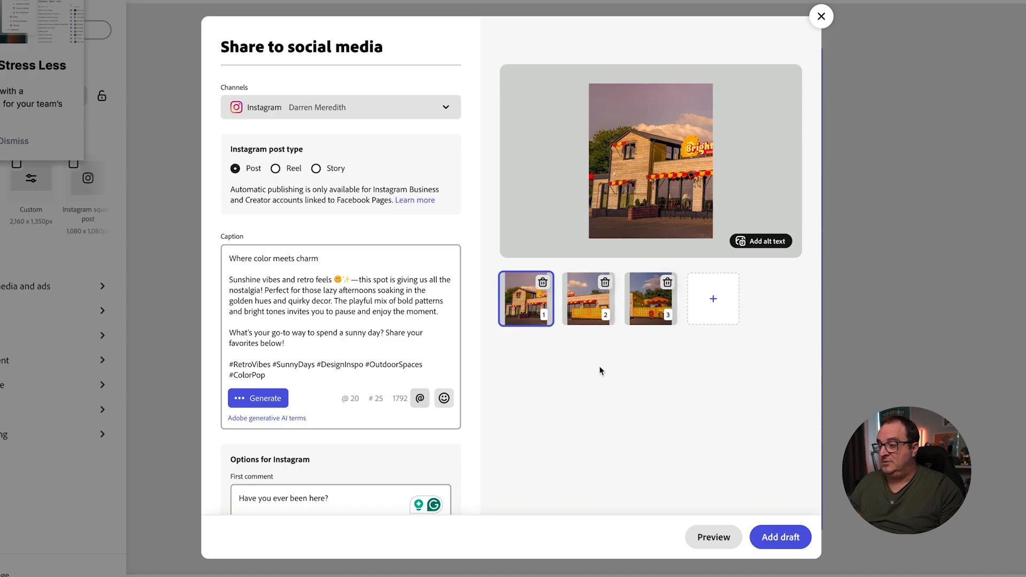
- Preview the Instagram carousel through to its third image, then return to the post settings
{"action": "scroll", "coordinate": [595, 387], "scroll_direction": "down", "scroll_amount": 2}
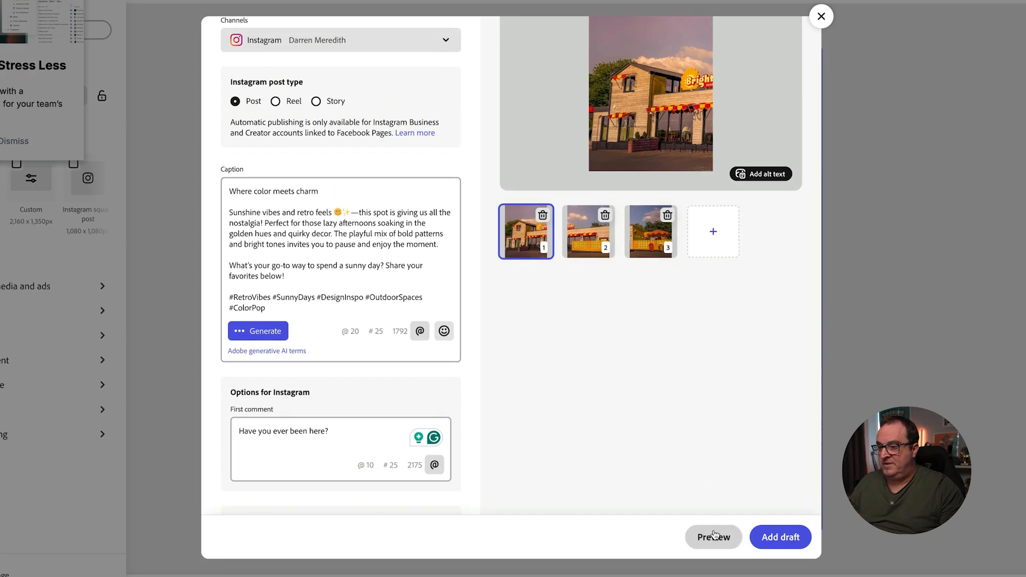
{"action": "left_click", "coordinate": [714, 535]}
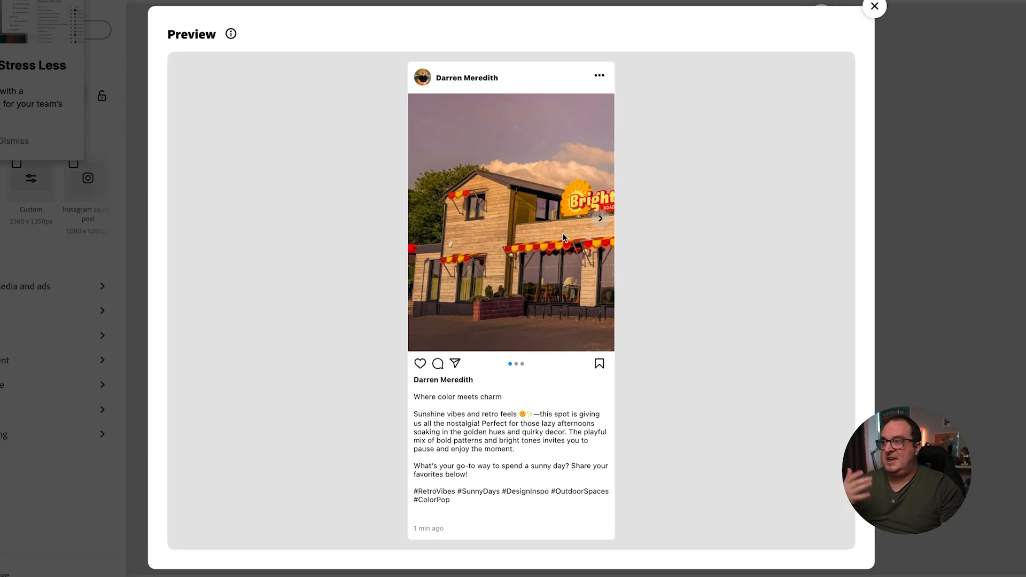
{"action": "left_click", "coordinate": [603, 221]}
{"action": "left_click", "coordinate": [603, 221]}
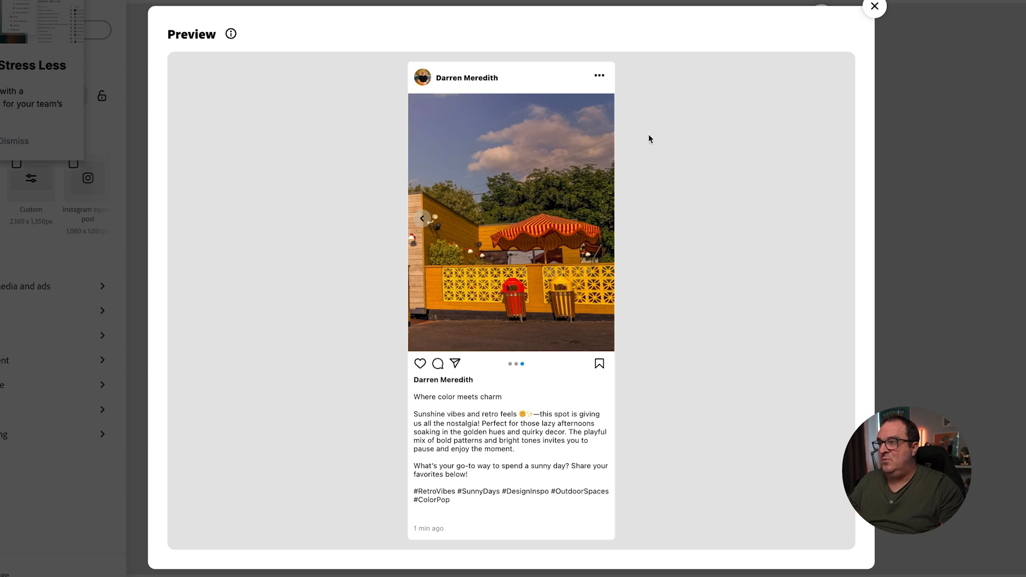
{"action": "left_click", "coordinate": [875, 7]}
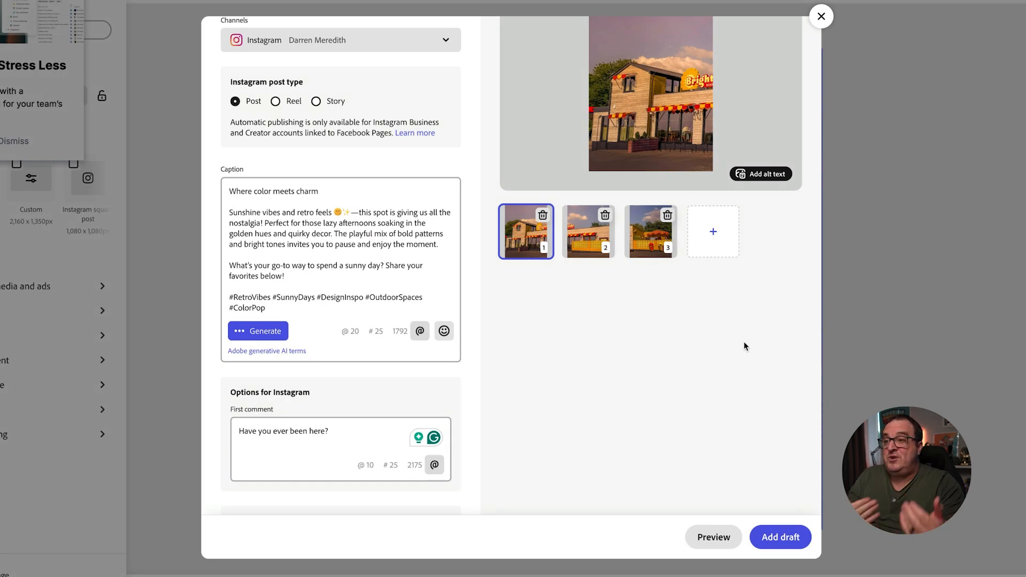
{"action": "scroll", "coordinate": [744, 345], "scroll_direction": "up", "scroll_amount": 2}
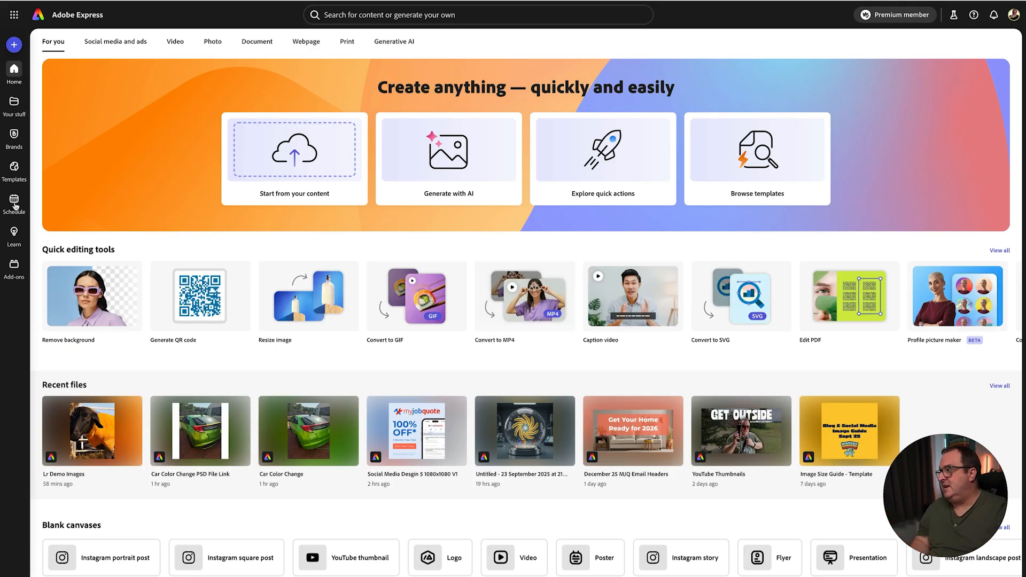
- Open the "Where color meets charm" draft on 24 September in the scheduling calendar and review its date settings
{"action": "mouse_move", "coordinate": [14, 202]}
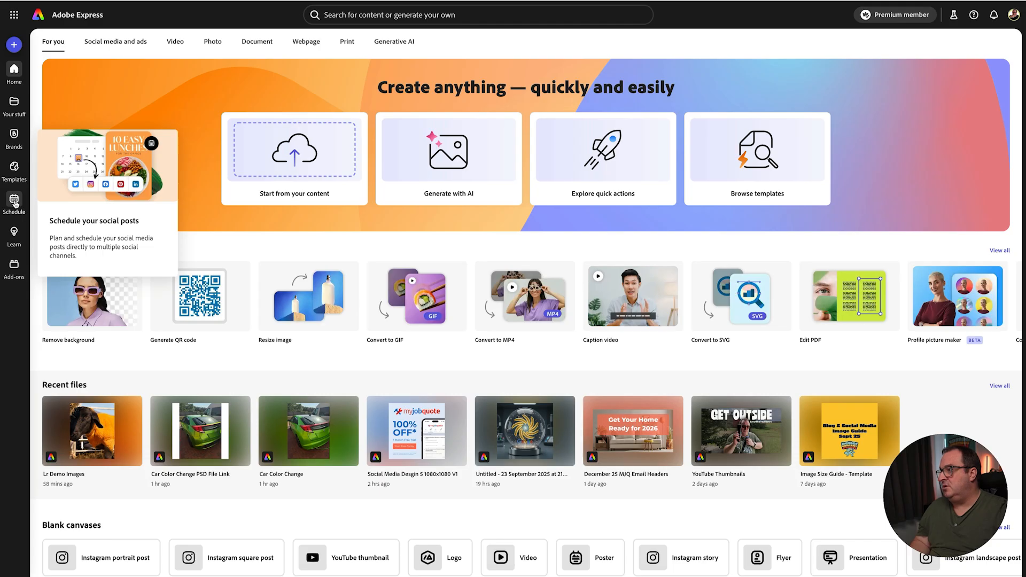
{"action": "left_click", "coordinate": [14, 203]}
{"action": "scroll", "coordinate": [599, 214], "scroll_direction": "down", "scroll_amount": 5}
{"action": "mouse_move", "coordinate": [596, 185]}
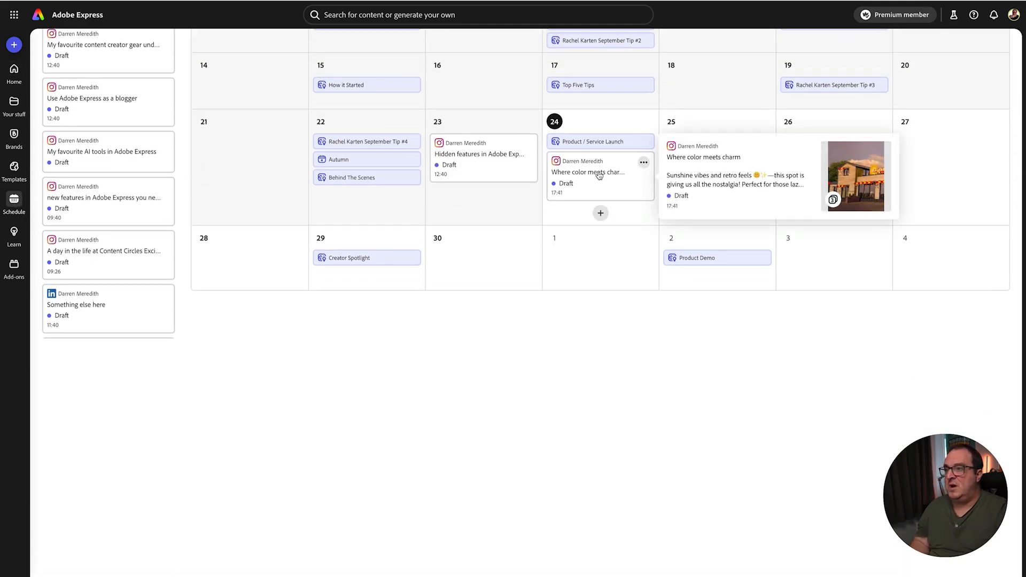
{"action": "left_click", "coordinate": [598, 176]}
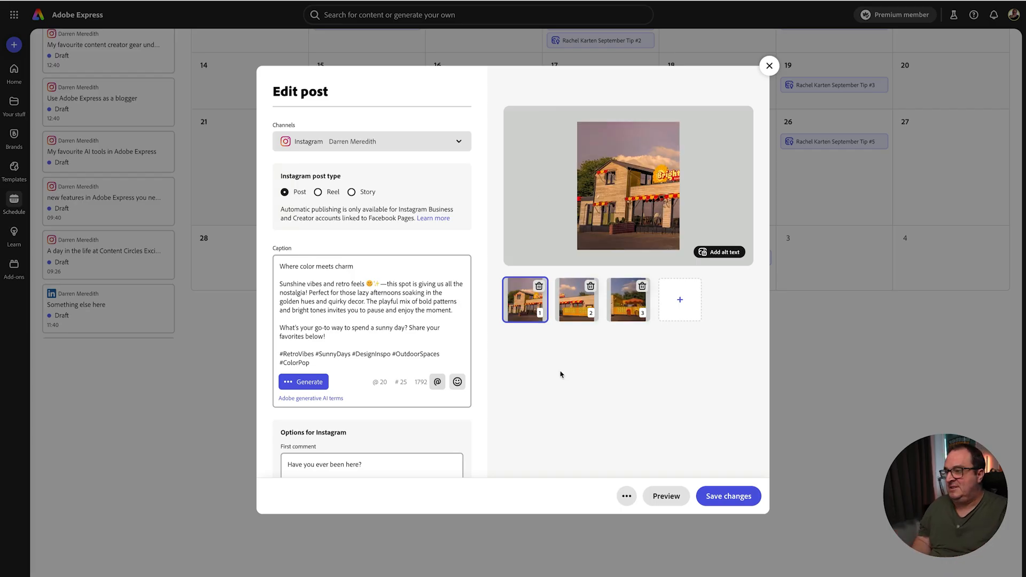
{"action": "scroll", "coordinate": [560, 374], "scroll_direction": "down", "scroll_amount": 2}
{"action": "scroll", "coordinate": [560, 374], "scroll_direction": "down", "scroll_amount": 3}
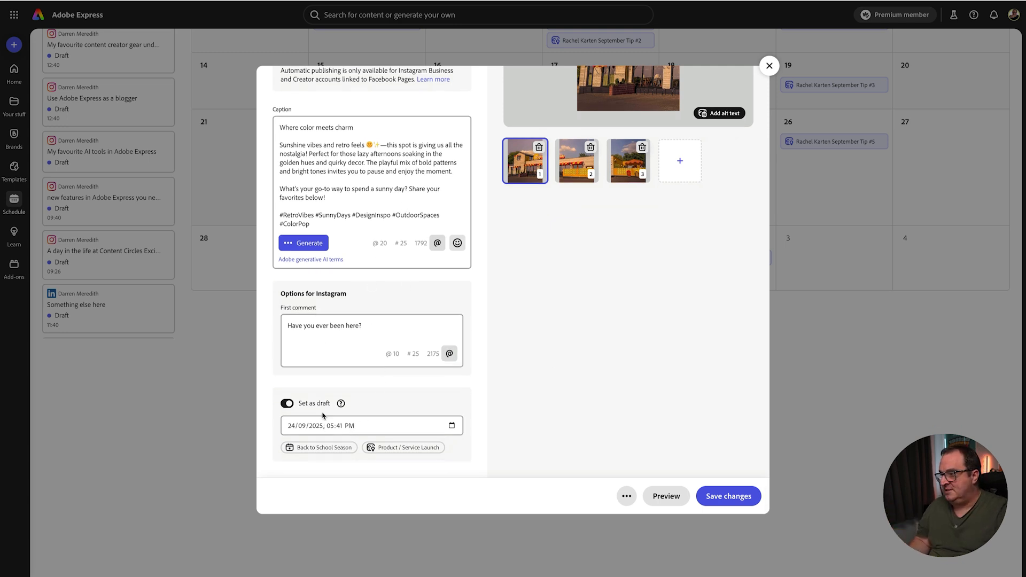
- Turn off the post's draft status, schedule it for 26/09/2025 at 10:41 AM, save the changes and close it
{"action": "left_click", "coordinate": [398, 432]}
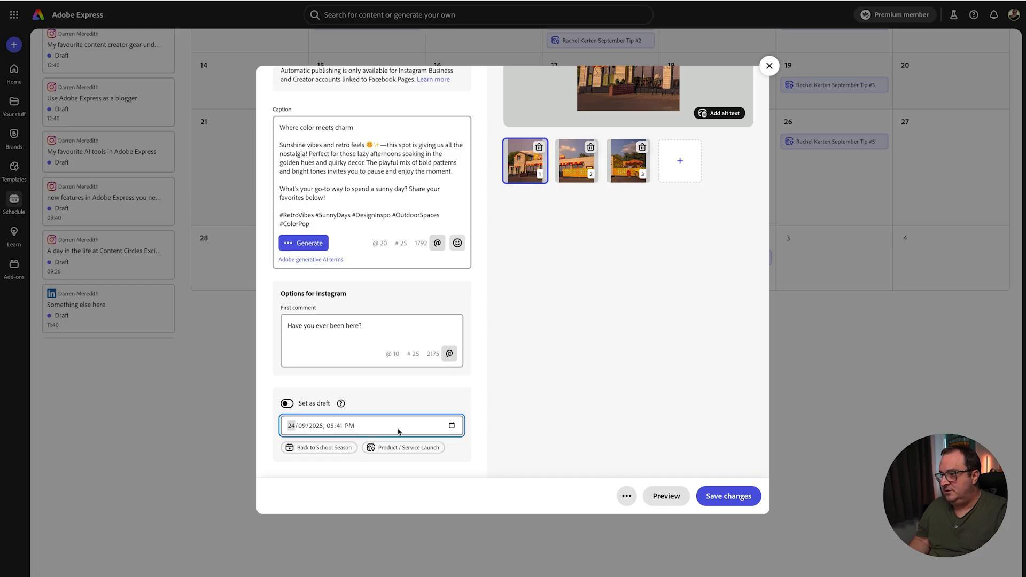
{"action": "left_click", "coordinate": [329, 426]}
{"action": "left_click", "coordinate": [452, 426]}
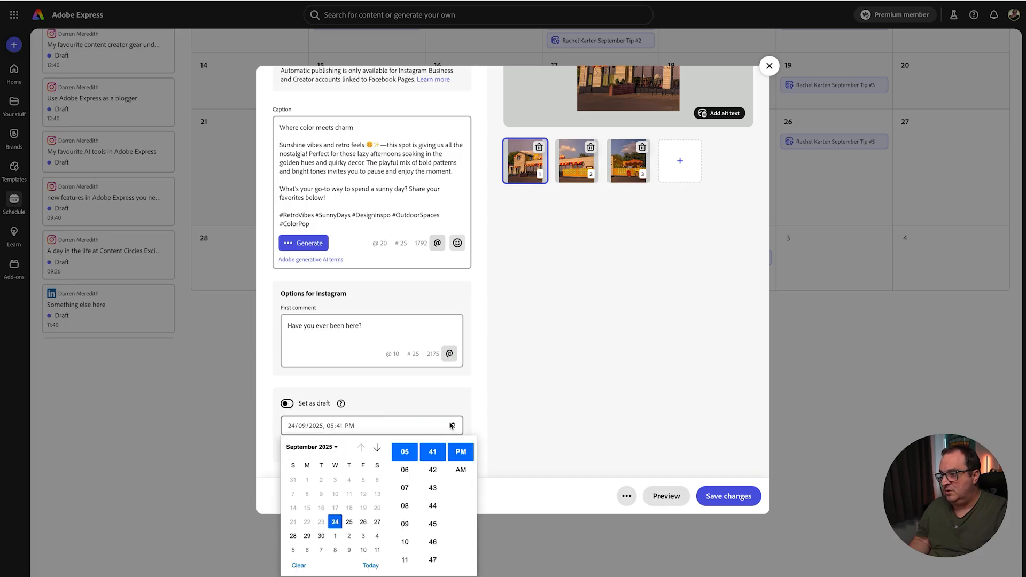
{"action": "left_click", "coordinate": [363, 522]}
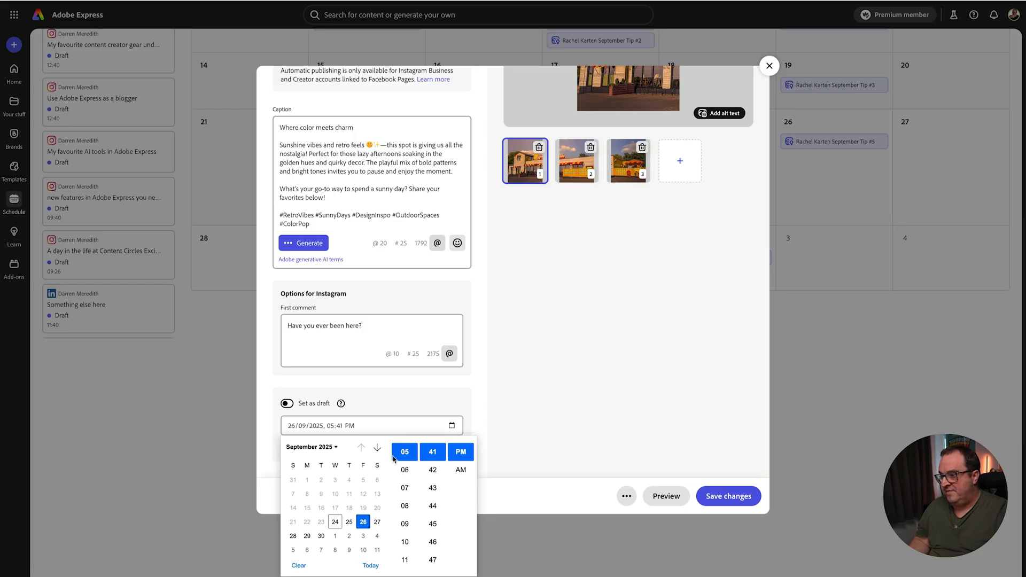
{"action": "left_click", "coordinate": [405, 542]}
{"action": "left_click", "coordinate": [460, 470]}
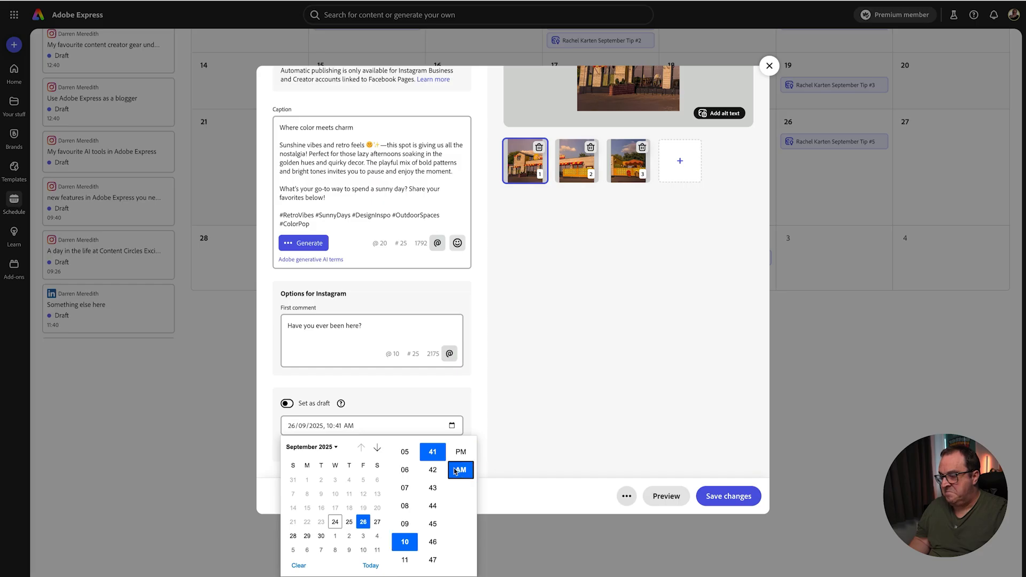
{"action": "left_click", "coordinate": [522, 428]}
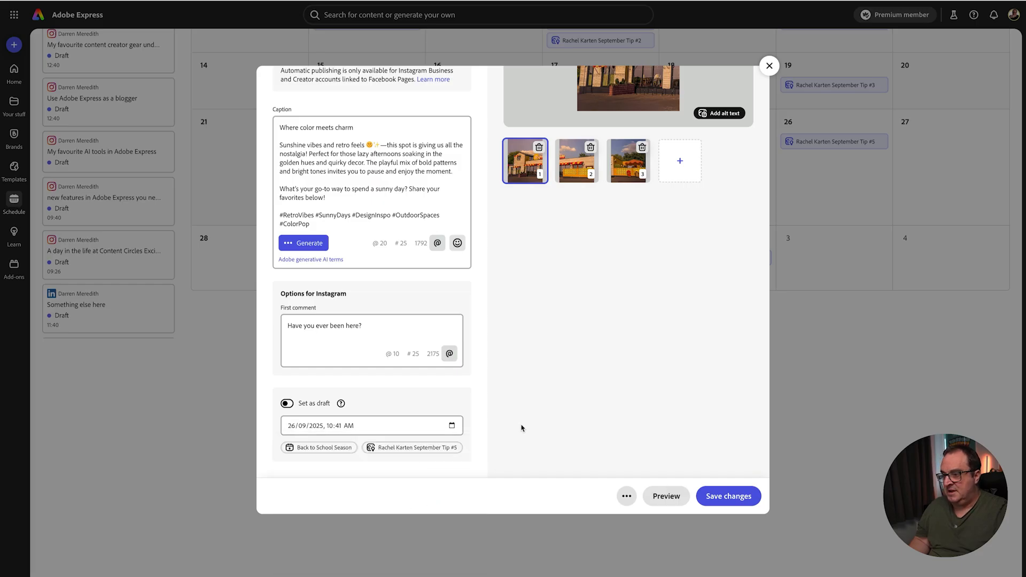
{"action": "left_click", "coordinate": [724, 496]}
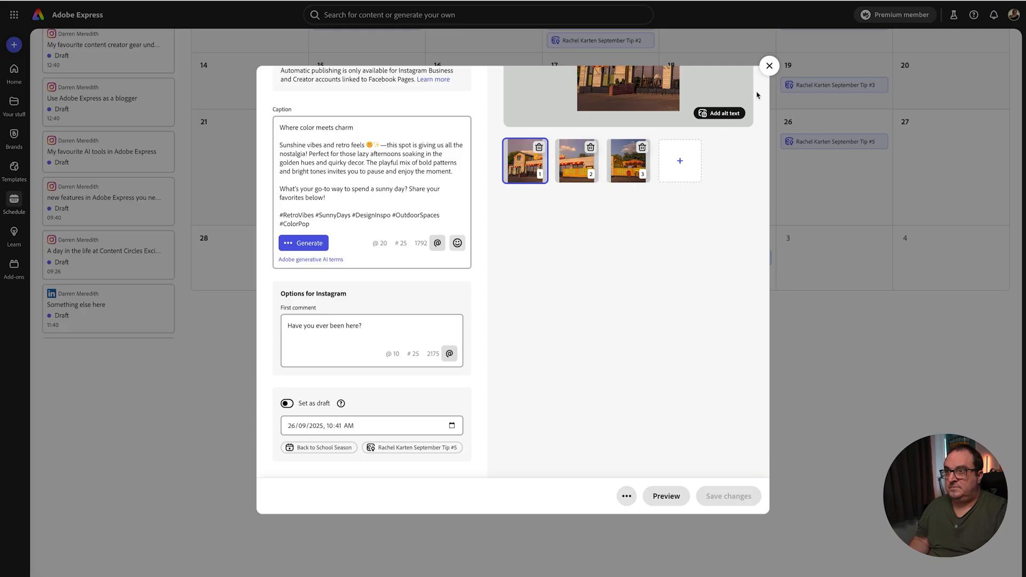
{"action": "left_click", "coordinate": [769, 66]}
- Move the scheduled "Where color meets charm" post from 26 September into the post ideas
{"action": "scroll", "coordinate": [742, 254], "scroll_direction": "up", "scroll_amount": 1}
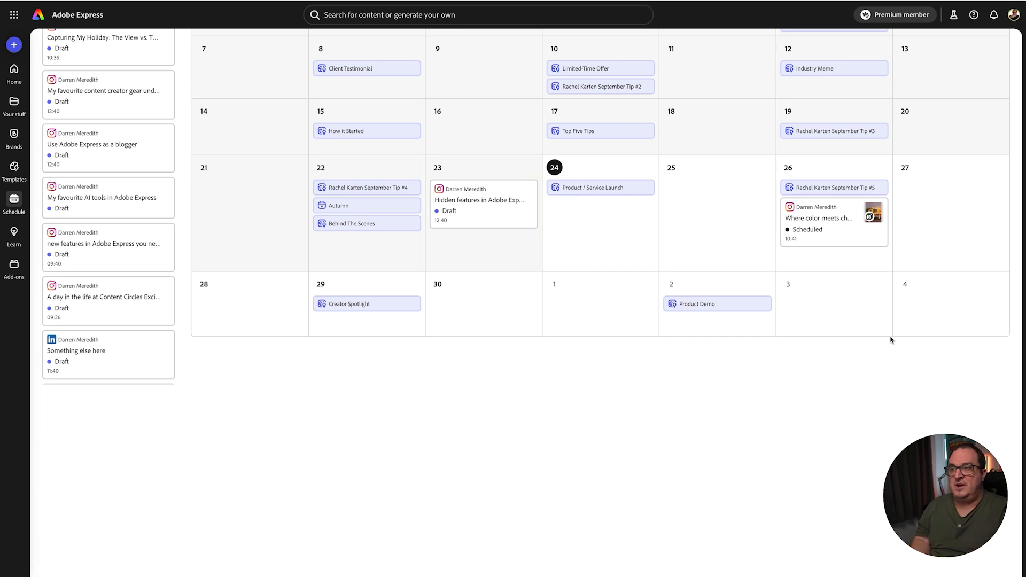
{"action": "mouse_move", "coordinate": [853, 229]}
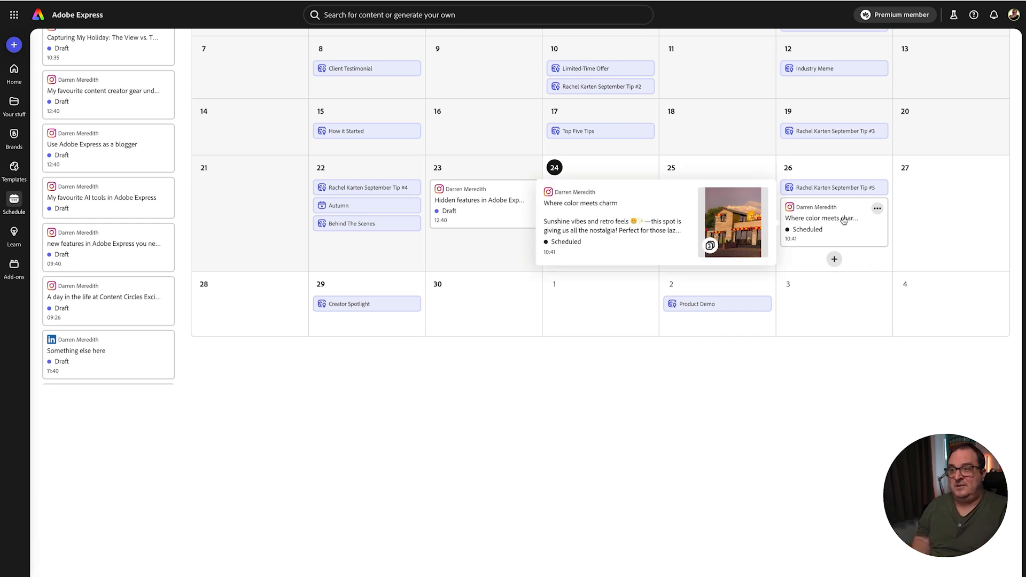
{"action": "left_click_drag", "start_coordinate": [843, 221], "coordinate": [101, 325]}
{"action": "mouse_move", "coordinate": [109, 321]}
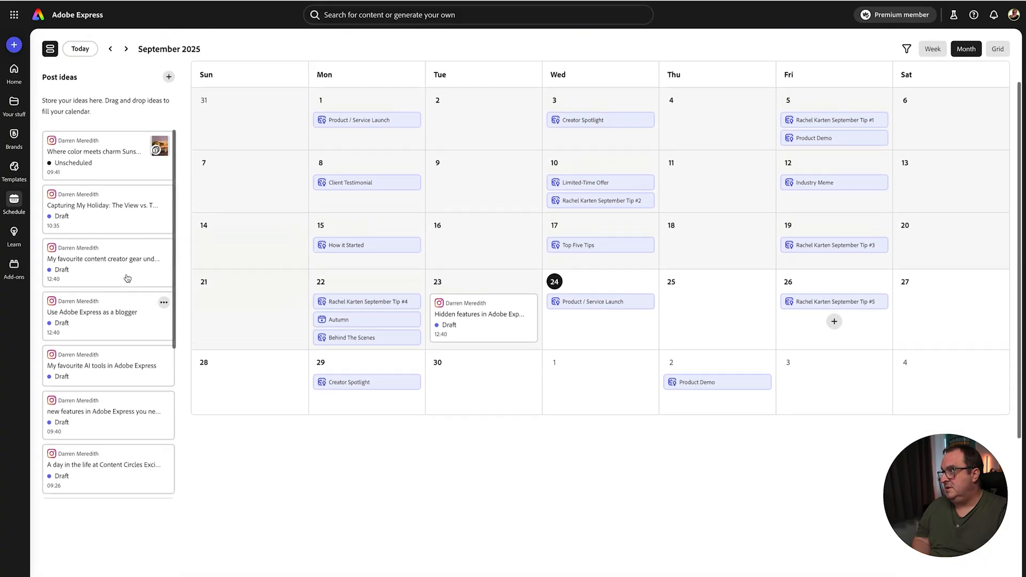
{"action": "mouse_move", "coordinate": [115, 189]}
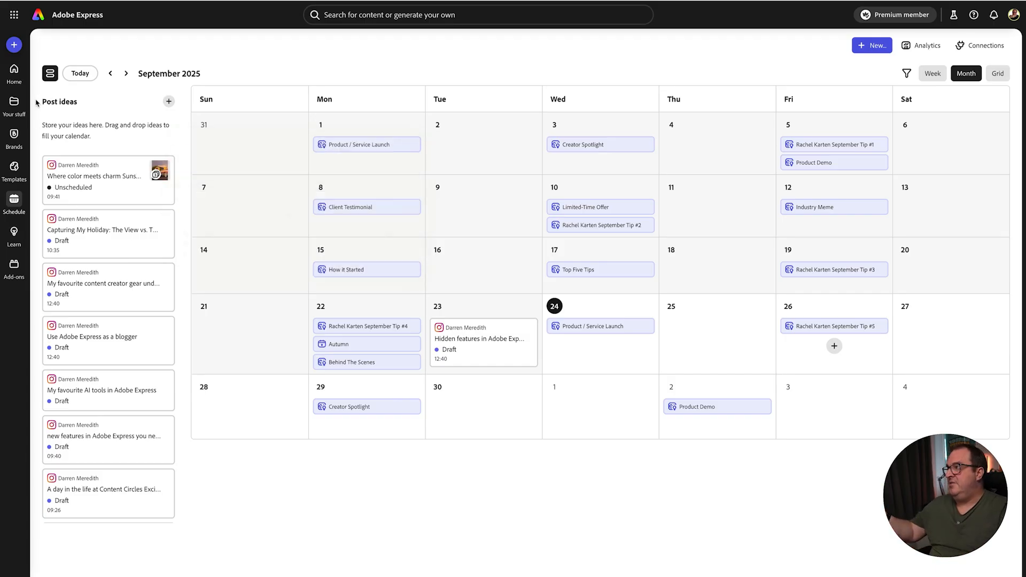
- Hide the post ideas beside the calendar and show them again
{"action": "left_click", "coordinate": [49, 74]}
{"action": "left_click", "coordinate": [49, 129]}
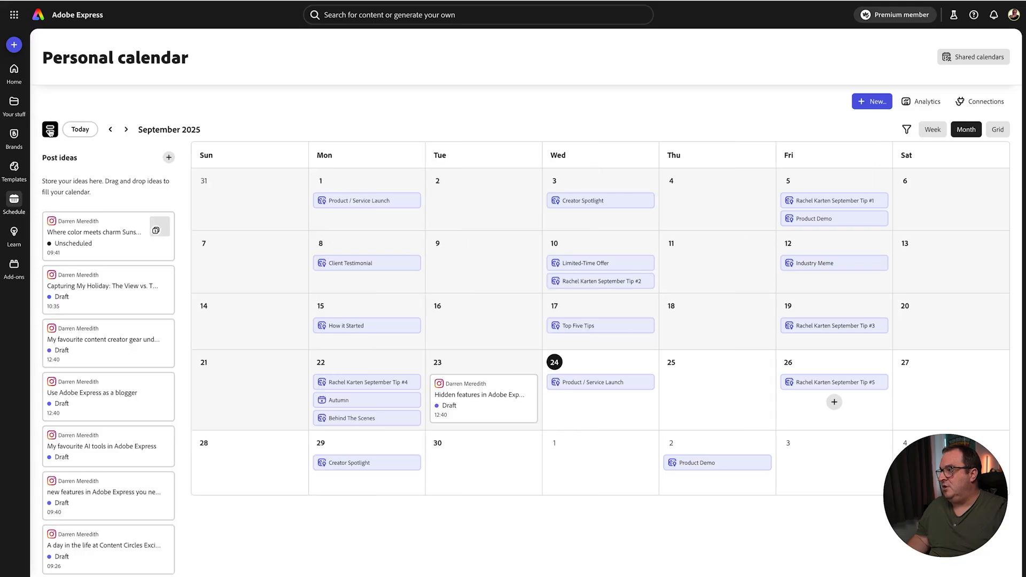
{"action": "mouse_move", "coordinate": [97, 298]}
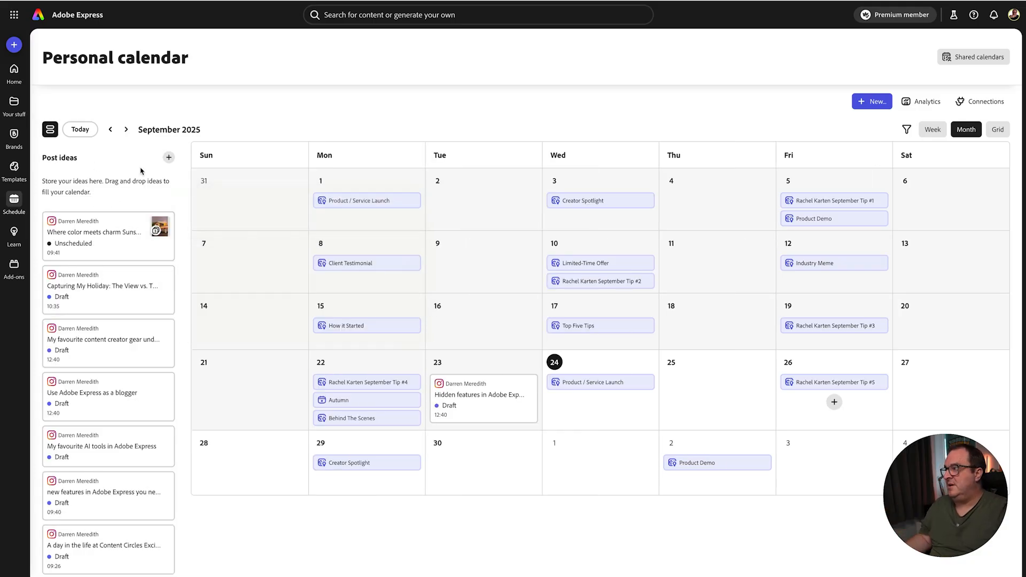
- View the blank form for a new post idea, close it unsaved, and check the "Capturing My Holiday" draft's summary
{"action": "left_click", "coordinate": [168, 158]}
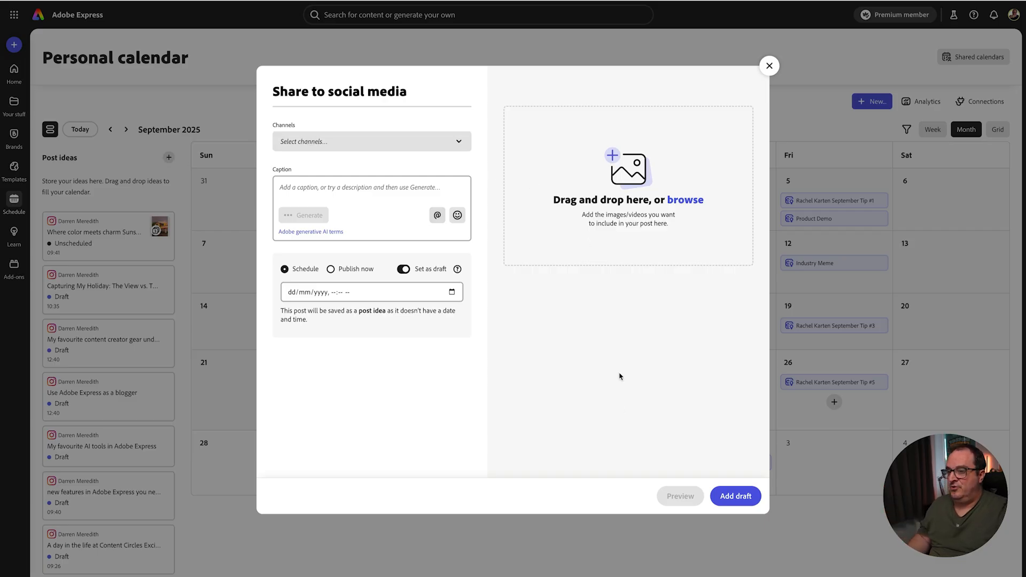
{"action": "left_click", "coordinate": [770, 66]}
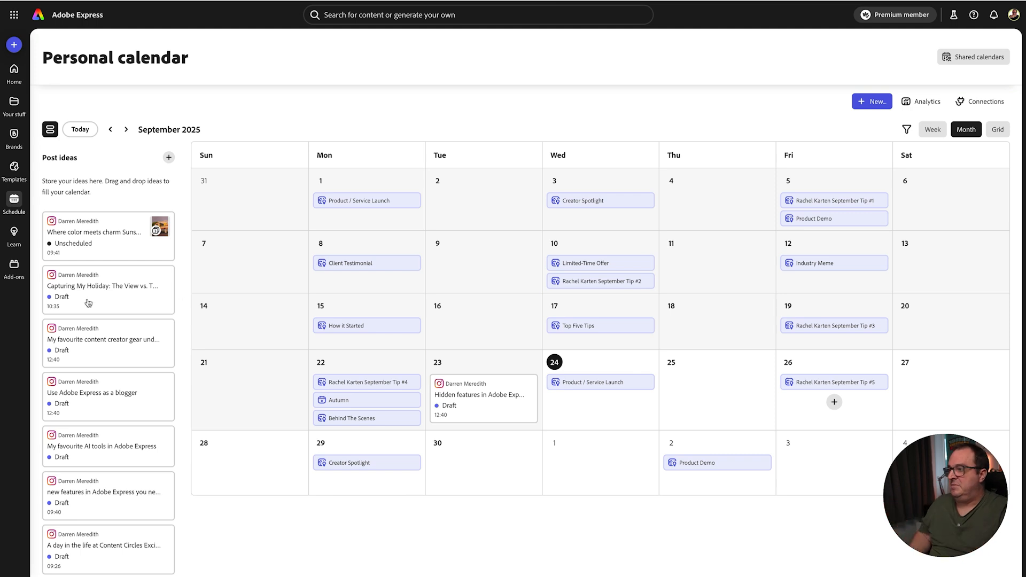
{"action": "mouse_move", "coordinate": [91, 282]}
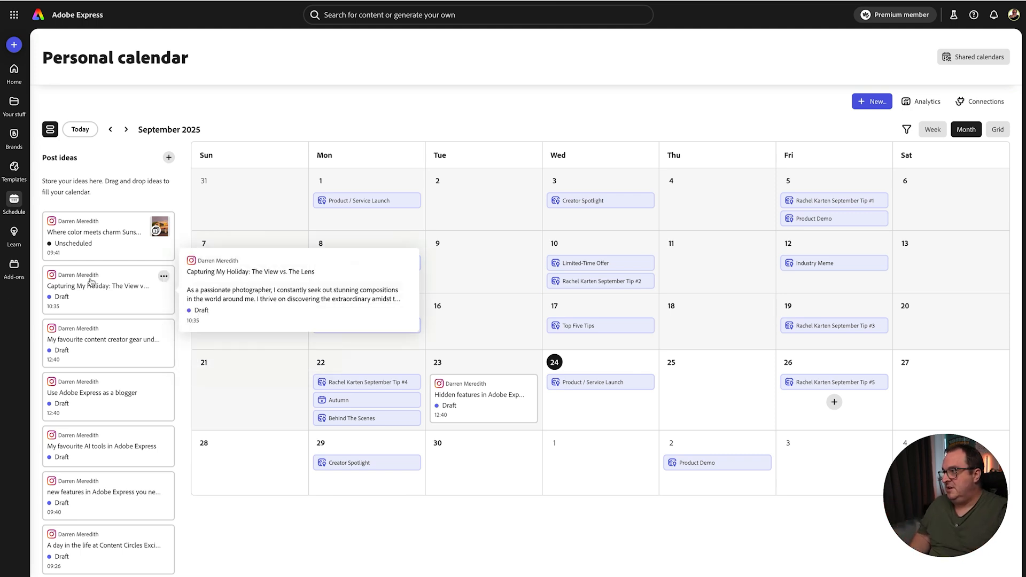
{"action": "mouse_move", "coordinate": [90, 285]}
{"action": "left_mouse_down"}
{"action": "mouse_move", "coordinate": [566, 428]}
{"action": "mouse_move", "coordinate": [583, 458]}
{"action": "mouse_move", "coordinate": [549, 452]}
{"action": "mouse_move", "coordinate": [587, 455]}
{"action": "mouse_move", "coordinate": [439, 387]}
{"action": "mouse_move", "coordinate": [79, 310]}
{"action": "mouse_move", "coordinate": [87, 292]}
{"action": "left_mouse_up"}
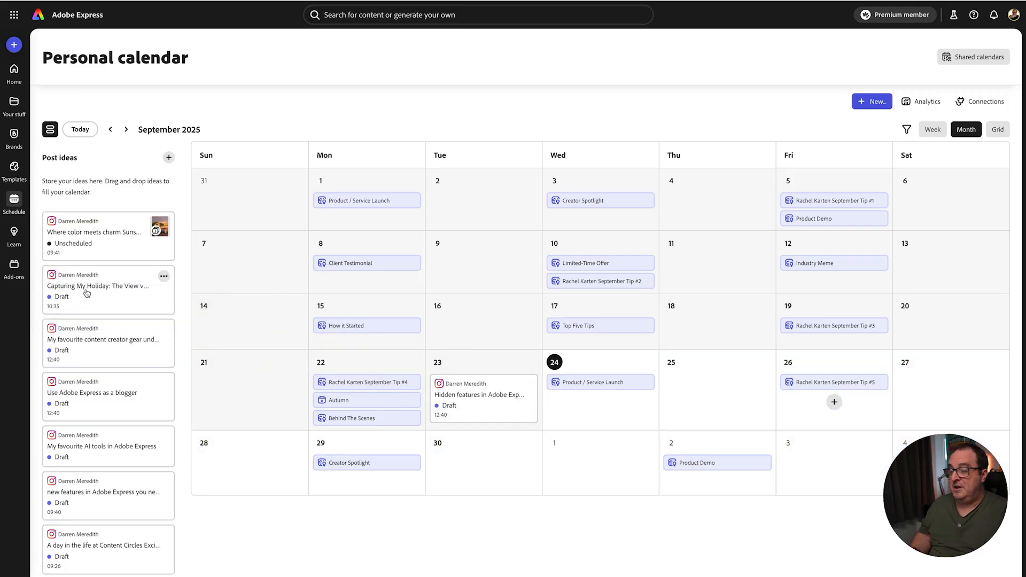